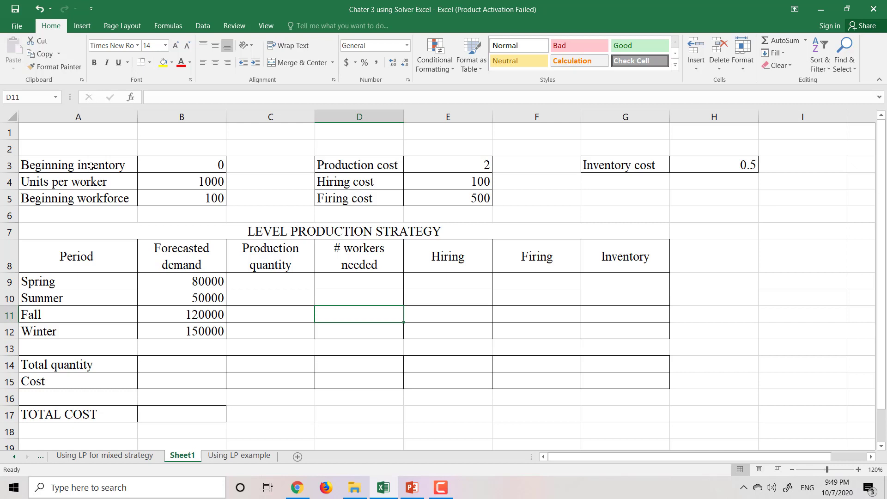
Review the starting inventory and workforce data, the unit costs, and the seasonal forecasted demand for the level production strategy.
{"action": "left_click", "coordinate": [91, 165]}
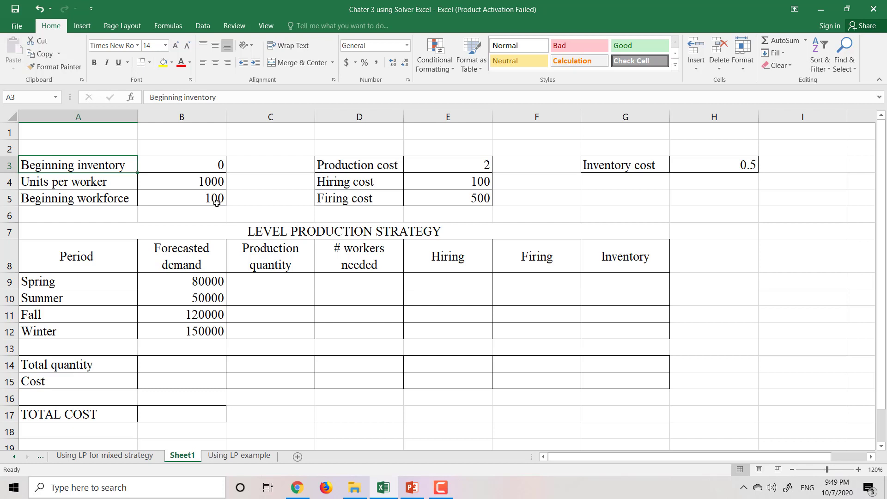
{"action": "left_click", "coordinate": [379, 165]}
{"action": "left_click", "coordinate": [461, 164]}
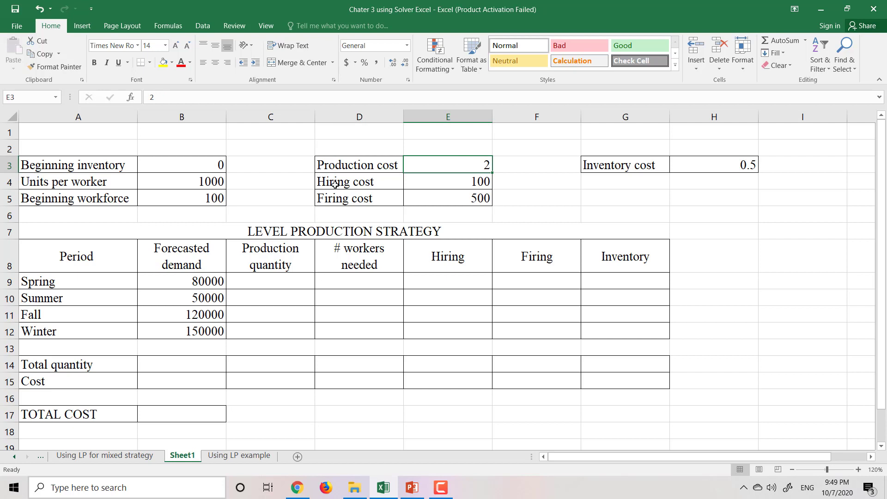
{"action": "left_click", "coordinate": [467, 184]}
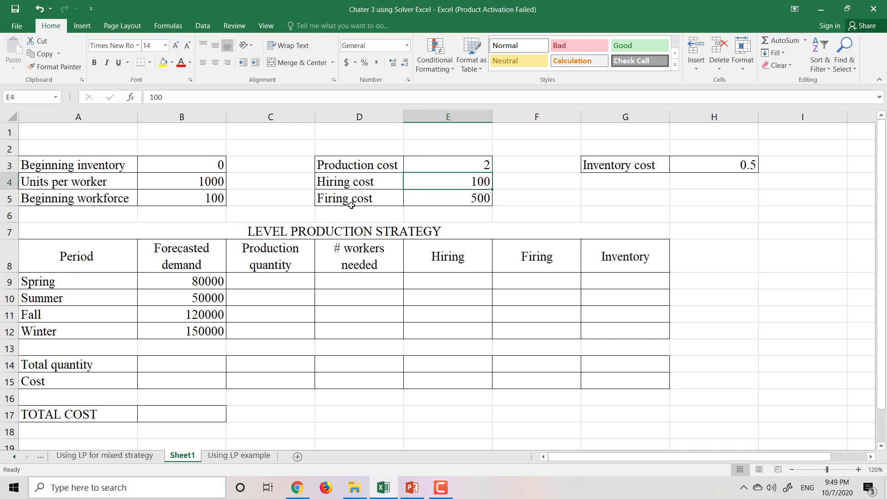
{"action": "left_click", "coordinate": [453, 198]}
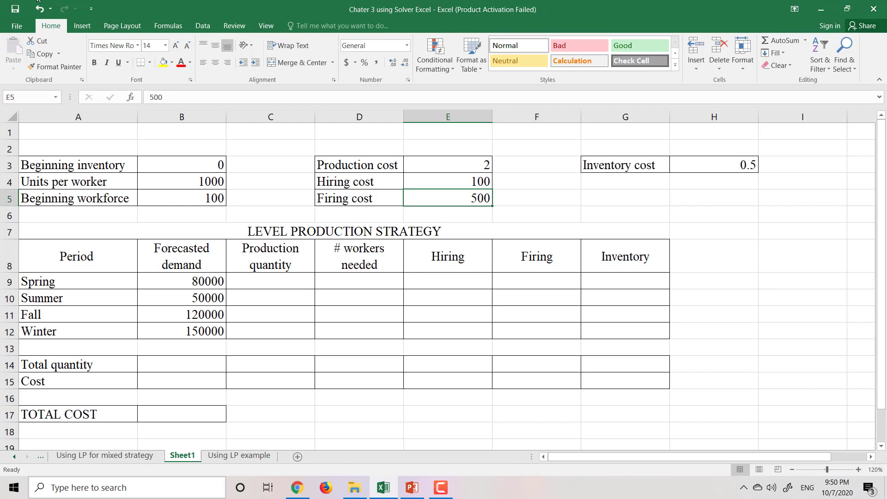
{"action": "left_click", "coordinate": [200, 230]}
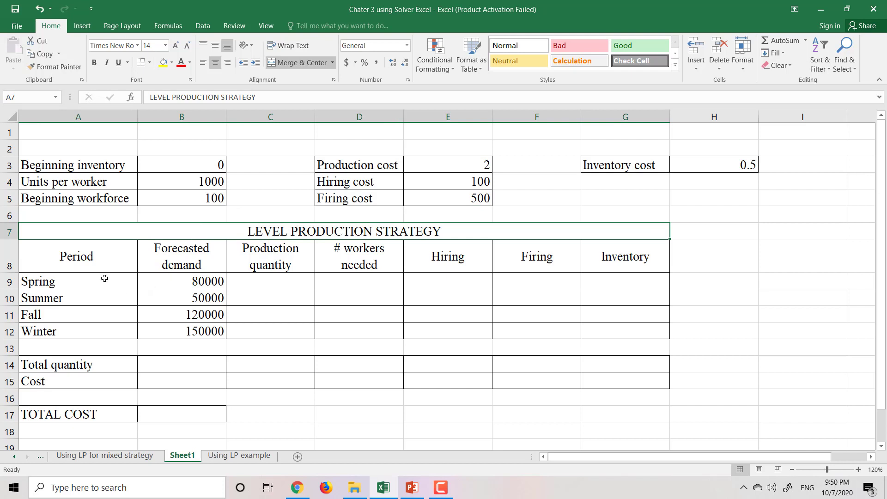
{"action": "left_click_drag", "start_coordinate": [105, 275], "coordinate": [91, 326]}
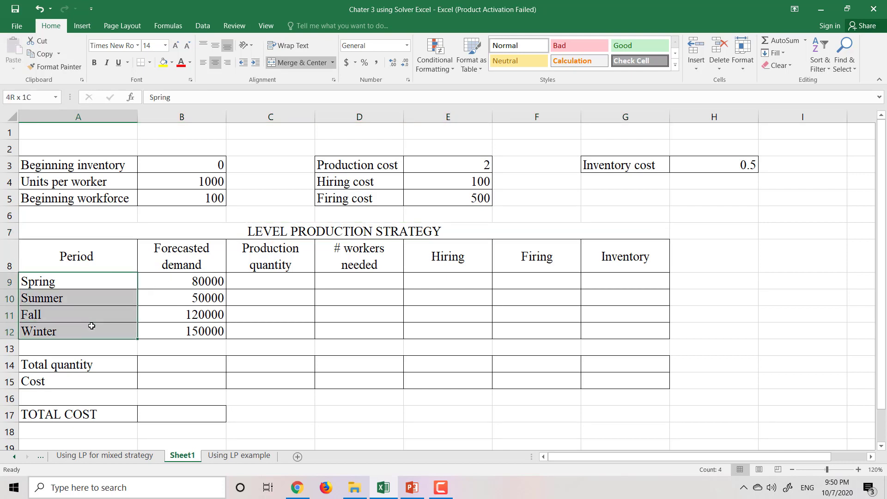
{"action": "left_click", "coordinate": [70, 279]}
{"action": "left_click", "coordinate": [71, 298]}
{"action": "left_click", "coordinate": [72, 317]}
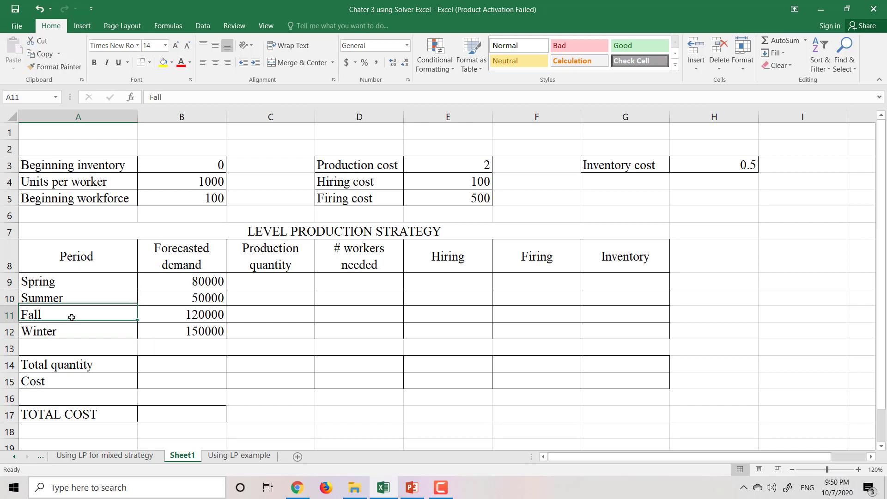
{"action": "left_click", "coordinate": [73, 330]}
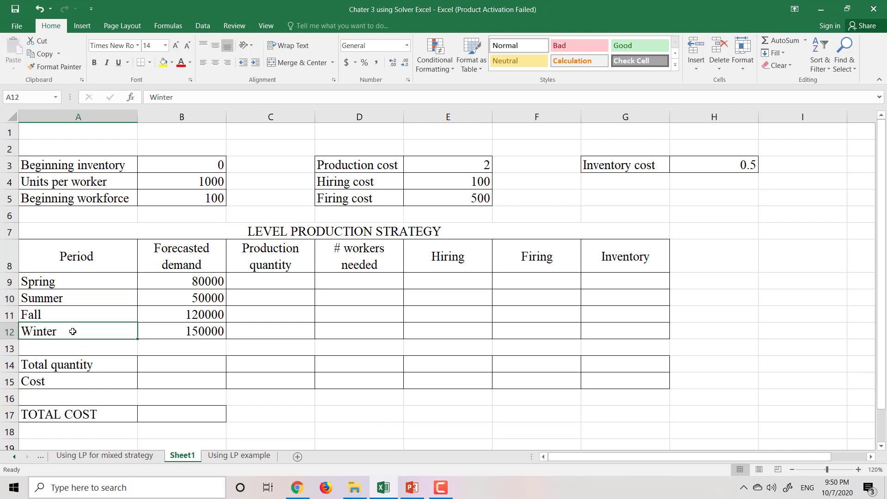
{"action": "left_click", "coordinate": [206, 248]}
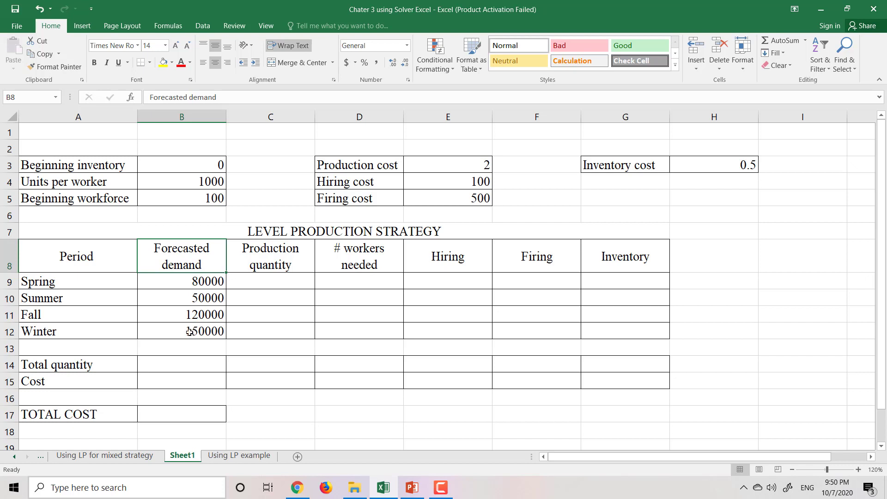
{"action": "left_click", "coordinate": [213, 332]}
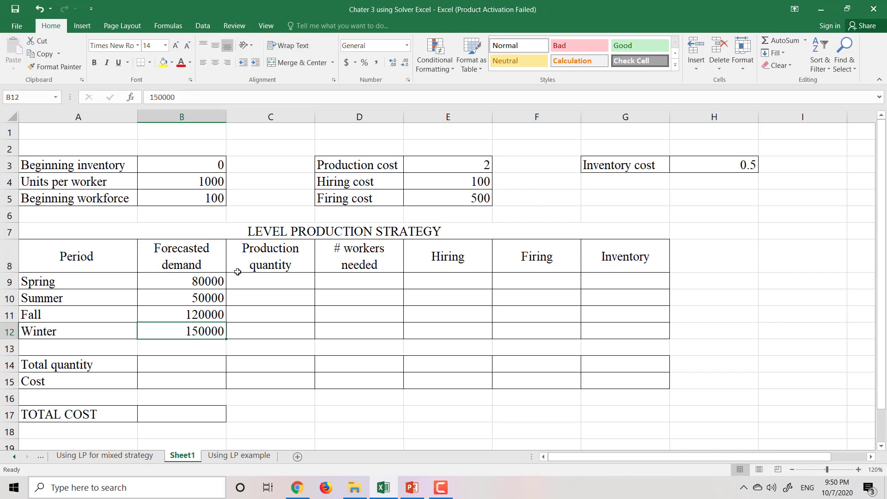
{"action": "left_click", "coordinate": [253, 229]}
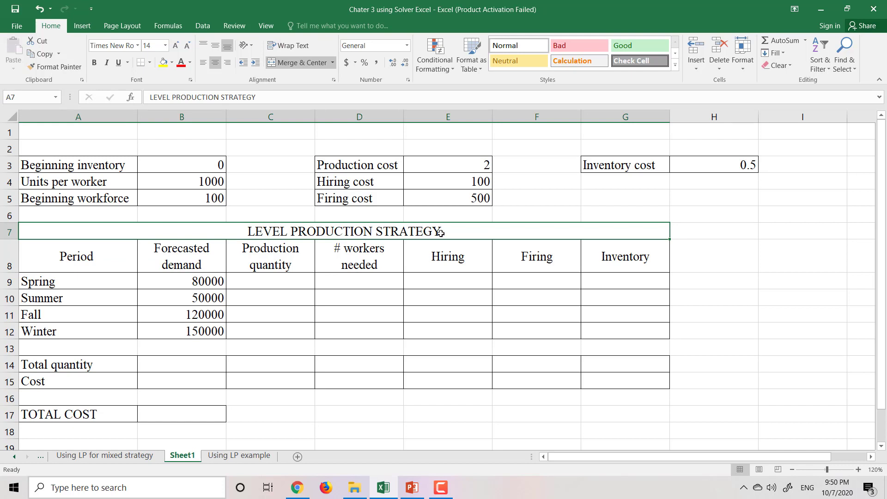
Enter =AVERAGE(B9:B12) in C9 as spring's production quantity.
{"action": "left_click", "coordinate": [278, 282]}
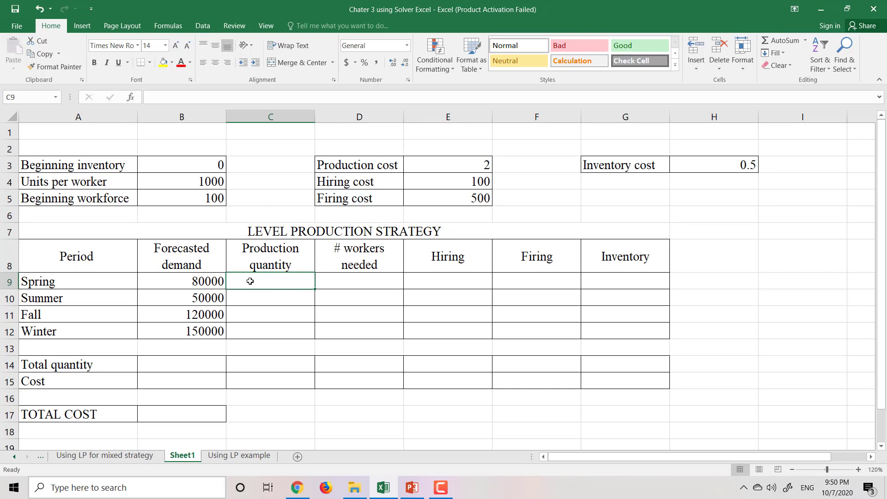
{"action": "type", "text": "="}
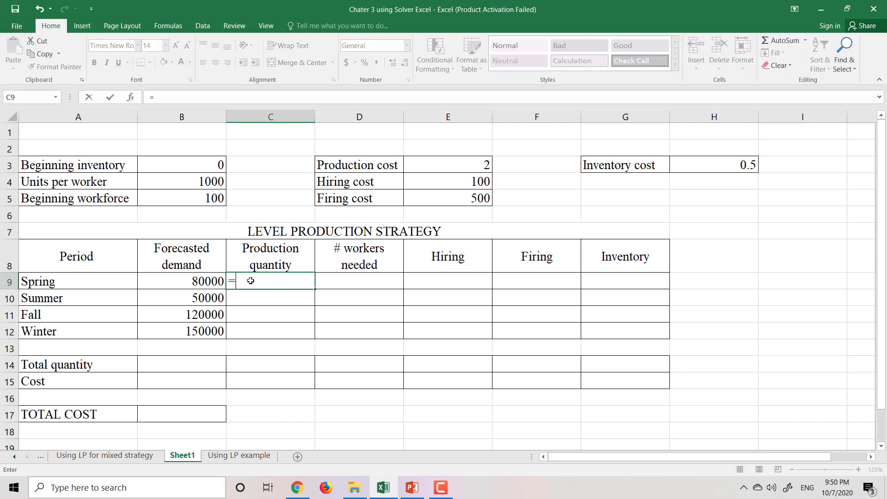
{"action": "type", "text": "AVER"}
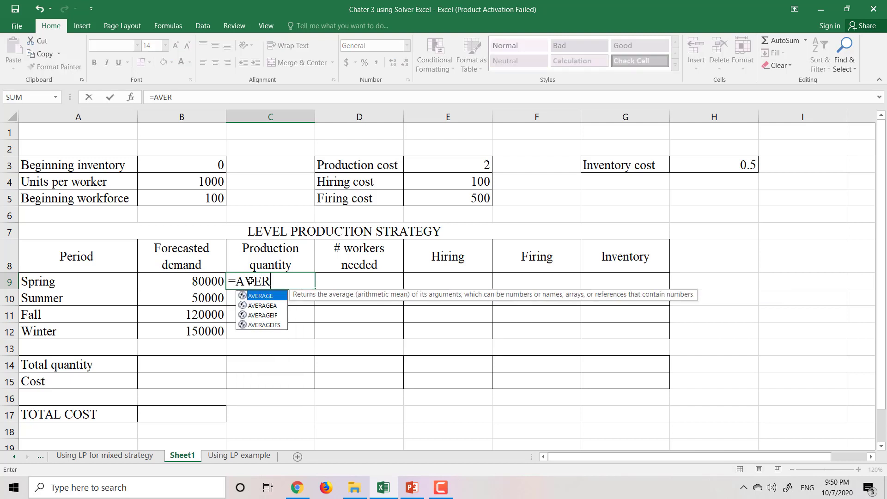
{"action": "double_click", "coordinate": [260, 296]}
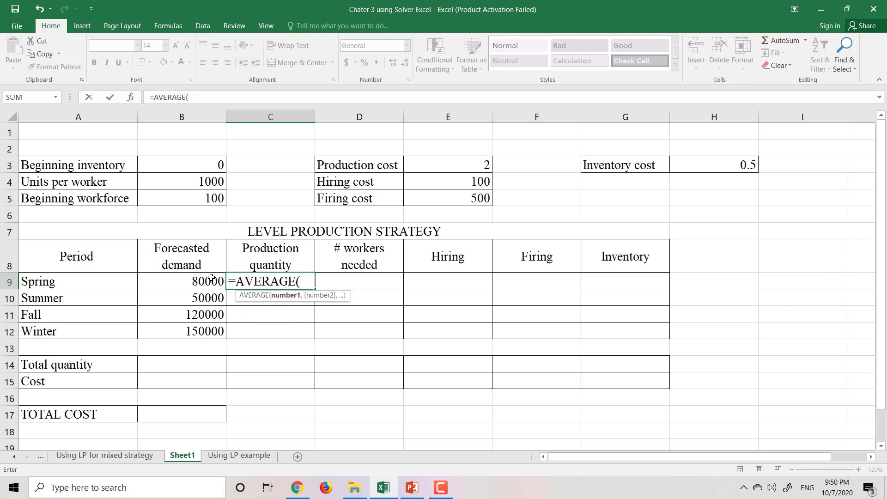
{"action": "left_click_drag", "start_coordinate": [210, 277], "coordinate": [201, 330]}
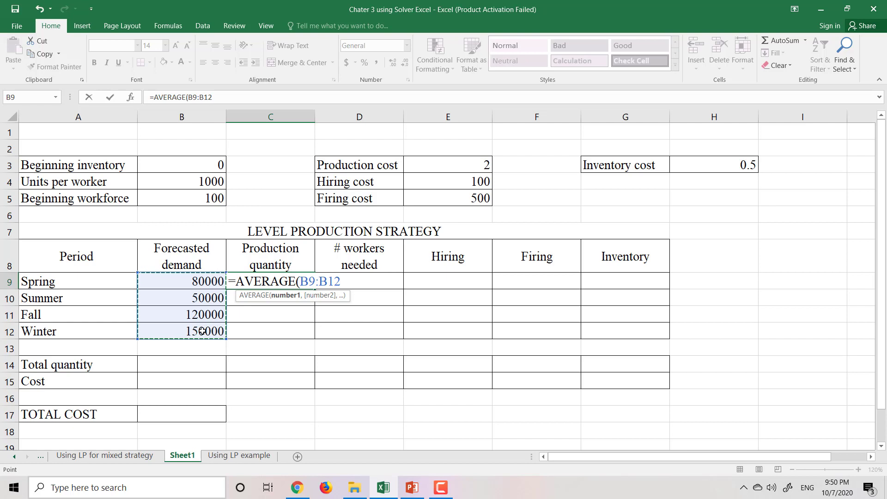
{"action": "type", "text": ")"}
{"action": "key", "text": "Return"}
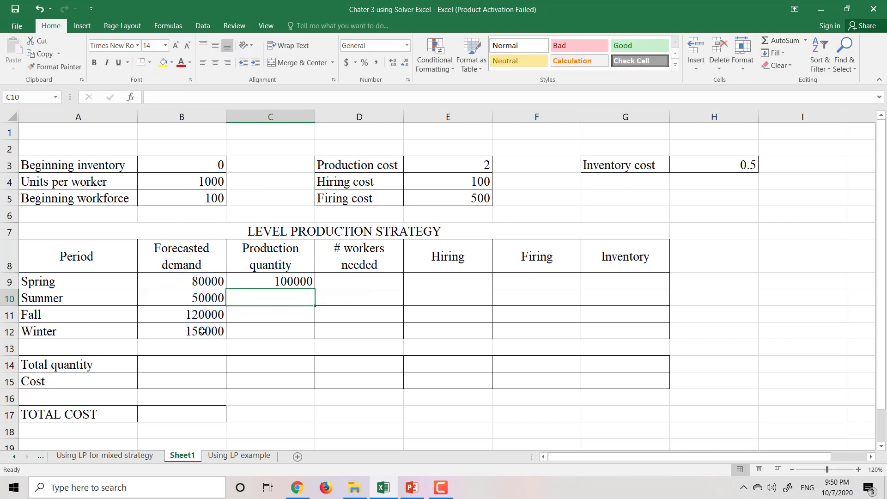
Make the range in C9's AVERAGE formula absolute as $B$9:$B$12 and fill the formula down to C12.
{"action": "double_click", "coordinate": [287, 282]}
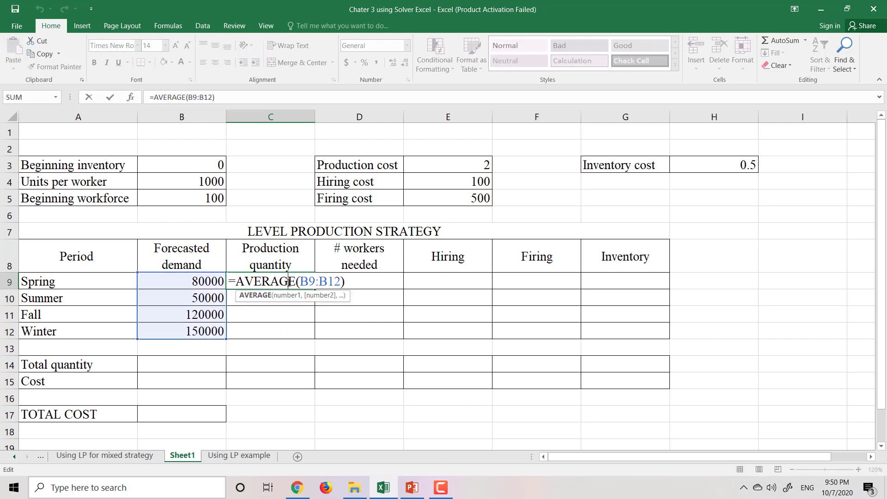
{"action": "left_click", "coordinate": [303, 282]}
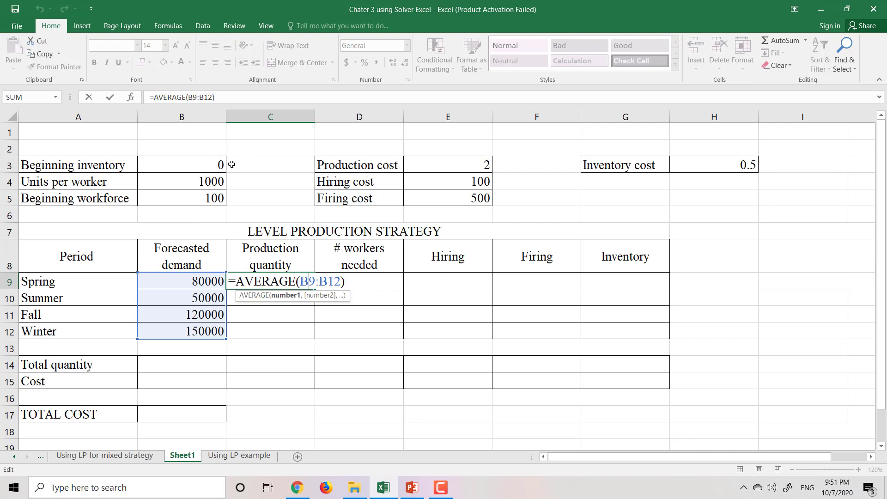
{"action": "key", "text": "F4"}
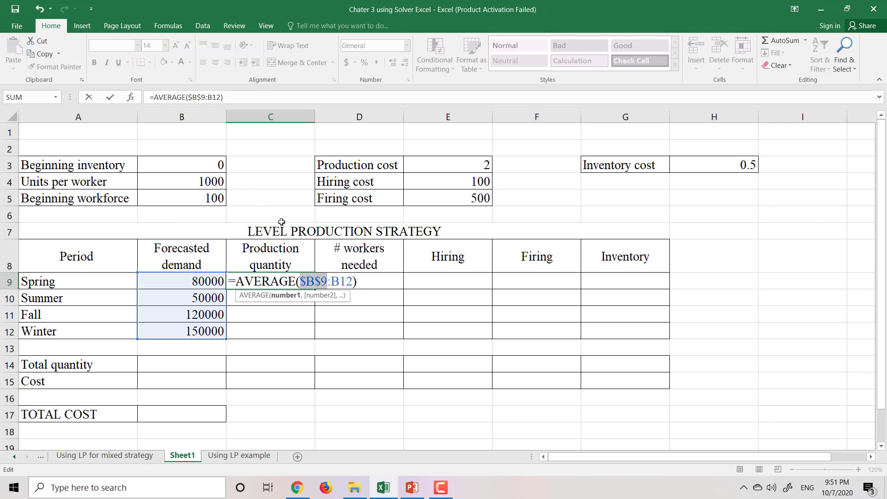
{"action": "left_click", "coordinate": [342, 281]}
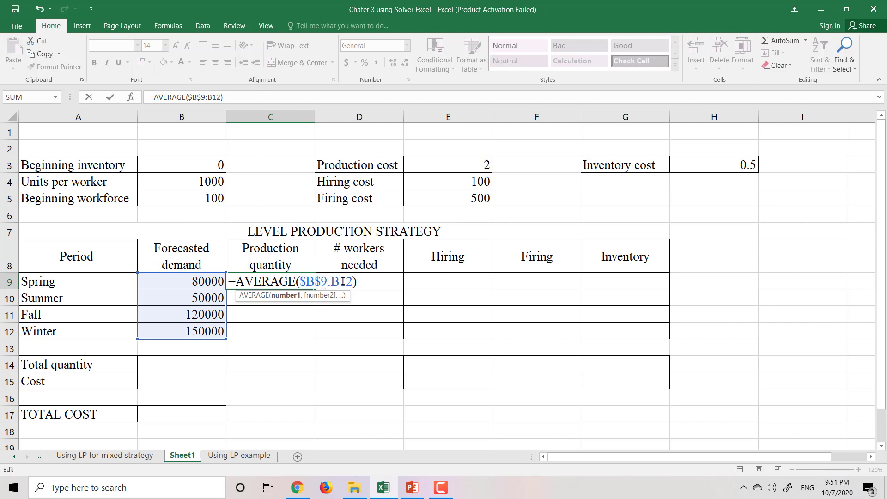
{"action": "key", "text": "F4"}
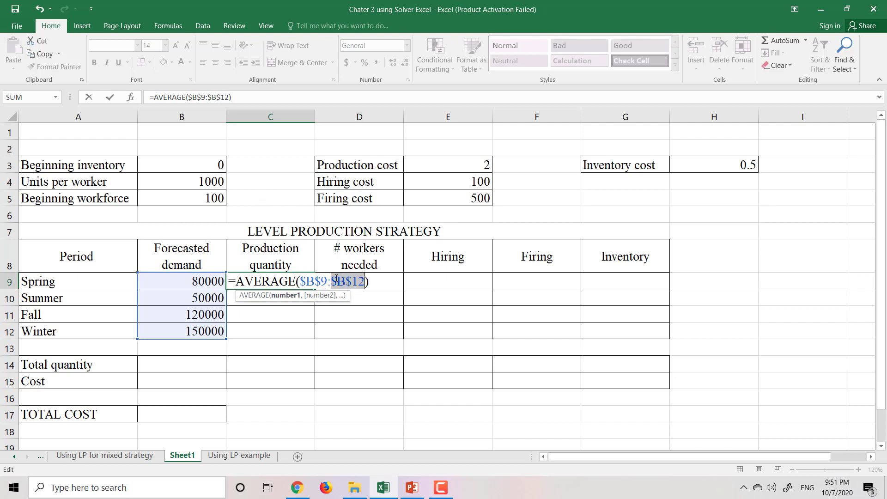
{"action": "left_click", "coordinate": [305, 281]}
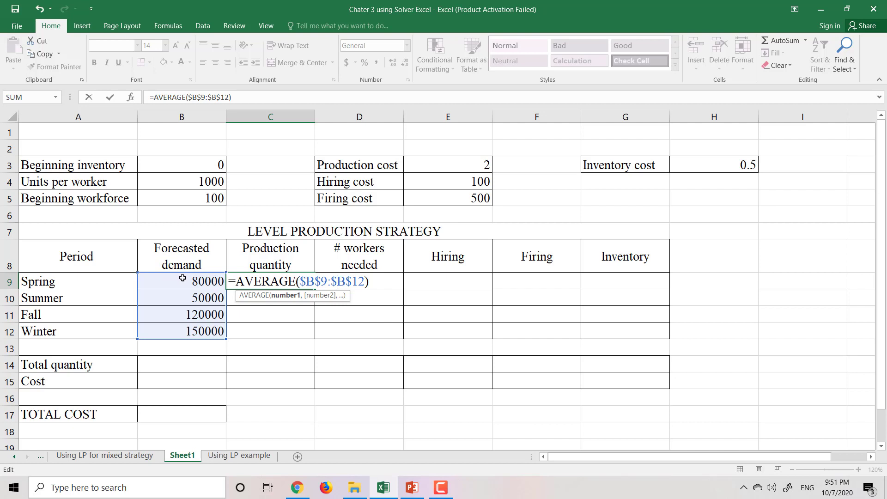
{"action": "key", "text": "ctrl+Return"}
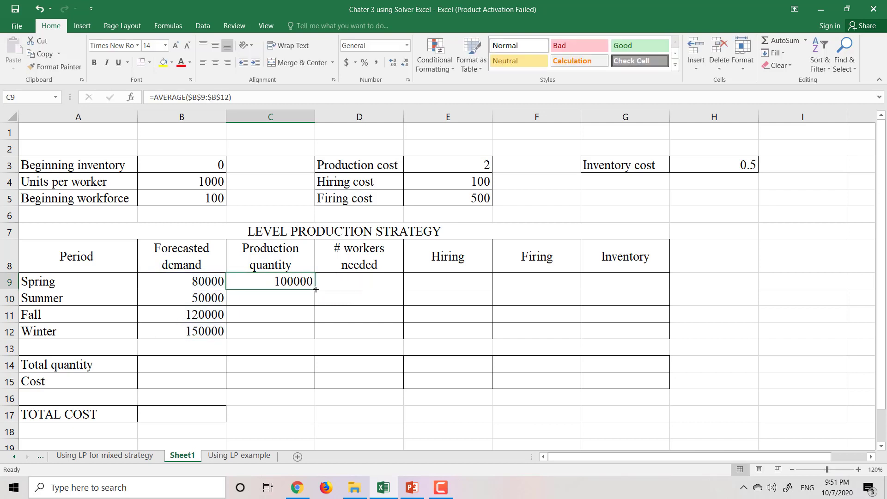
{"action": "left_click_drag", "start_coordinate": [314, 288], "coordinate": [311, 331]}
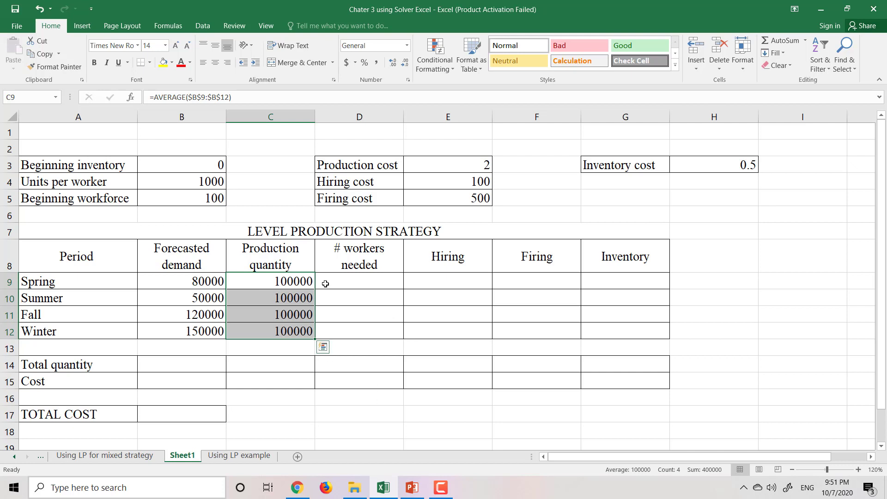
Calculate spring's workers needed in D9 with =C9/$B$4 and fill the formula down through winter in D12.
{"action": "left_click", "coordinate": [341, 281]}
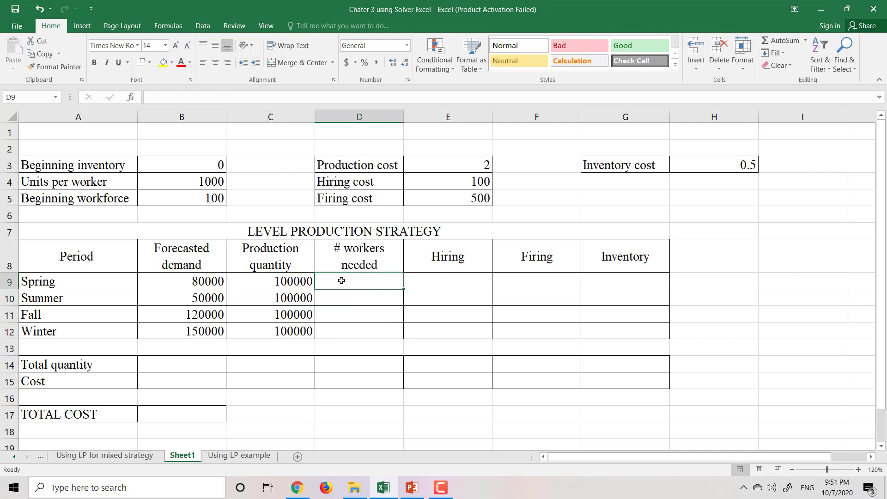
{"action": "left_click", "coordinate": [343, 256]}
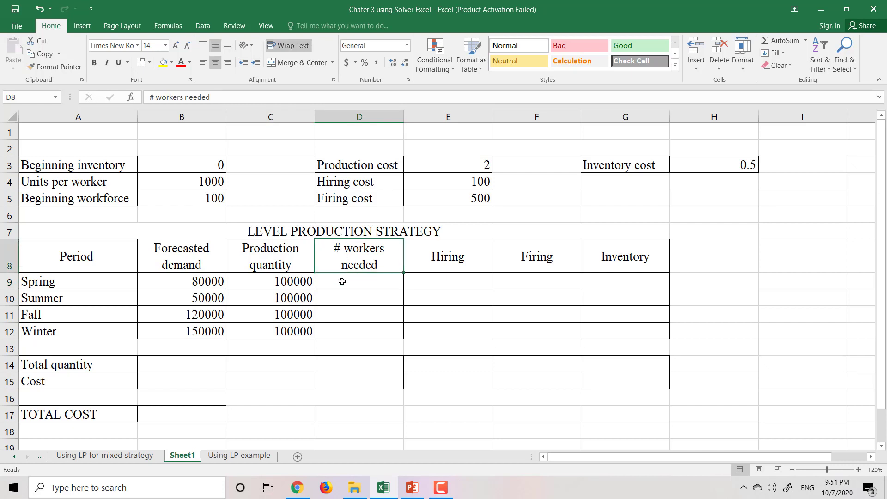
{"action": "left_click", "coordinate": [192, 181]}
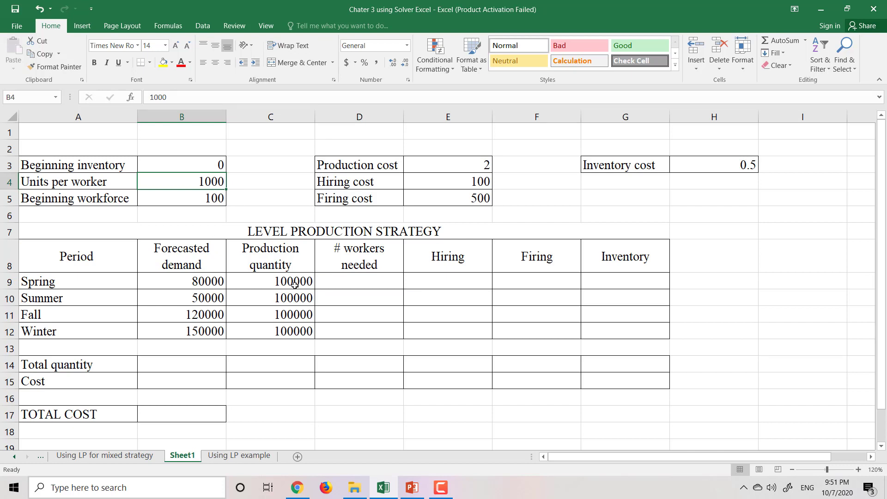
{"action": "left_click", "coordinate": [339, 280]}
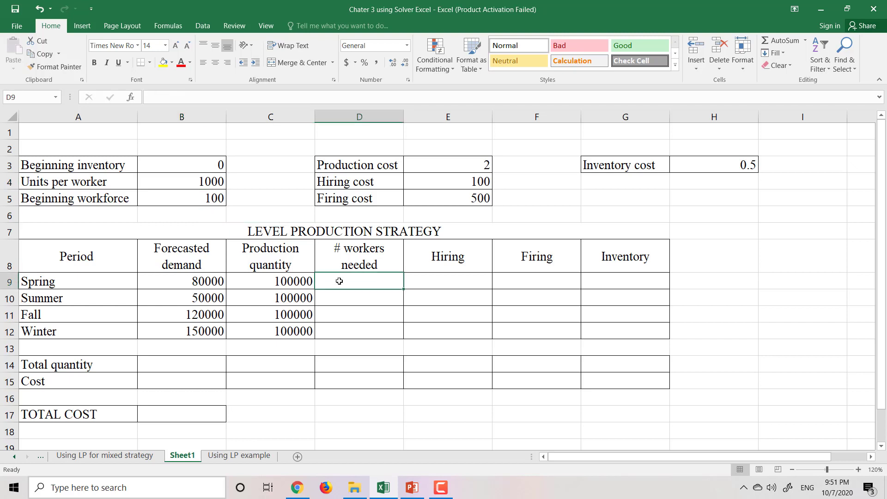
{"action": "type", "text": "="}
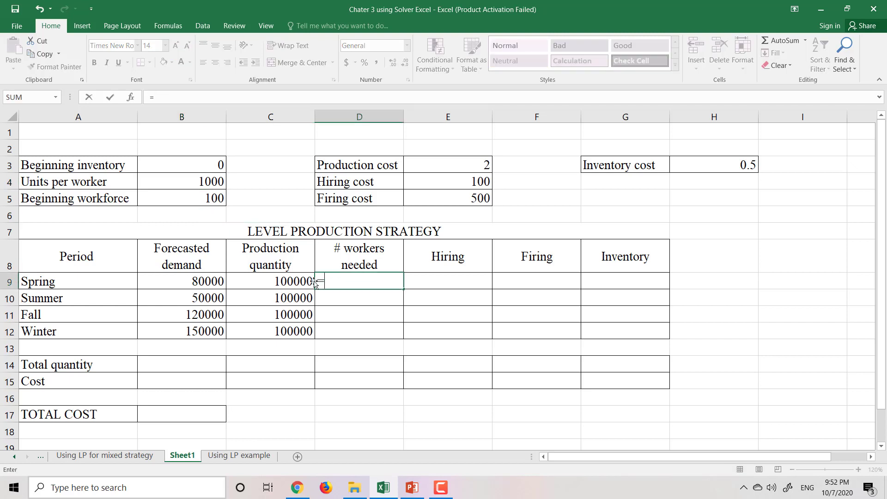
{"action": "left_click", "coordinate": [294, 281]}
{"action": "type", "text": "/"}
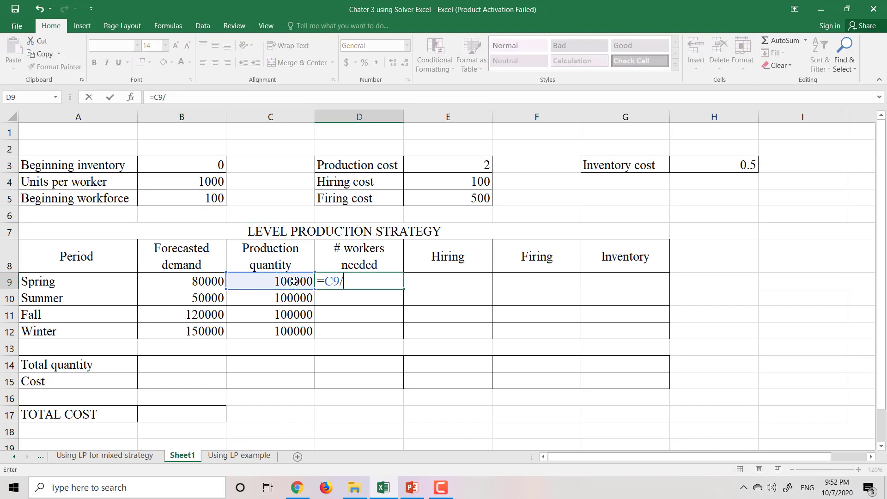
{"action": "left_click", "coordinate": [200, 181]}
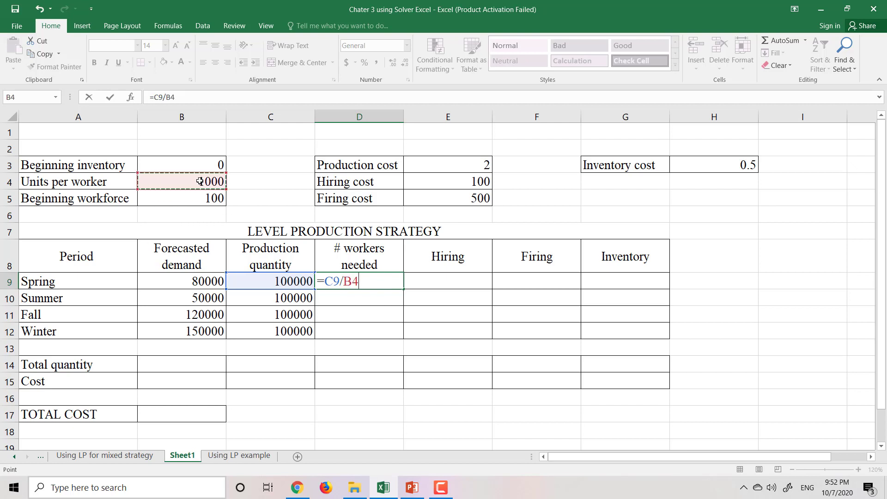
{"action": "key", "text": "F4"}
{"action": "key", "text": "Return"}
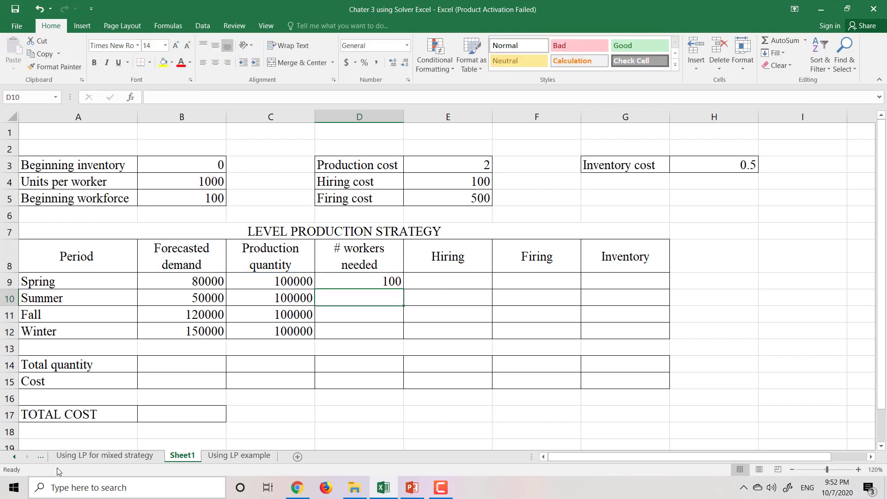
{"action": "left_click", "coordinate": [393, 278]}
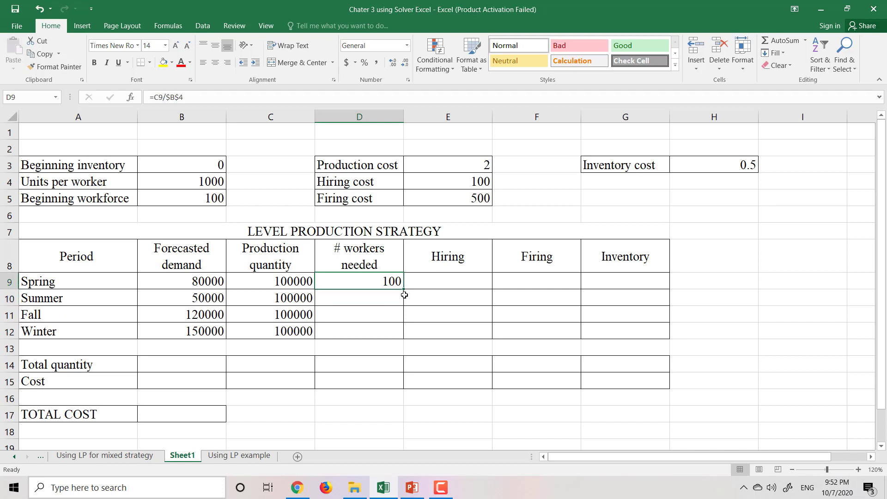
{"action": "left_click_drag", "start_coordinate": [403, 289], "coordinate": [401, 333]}
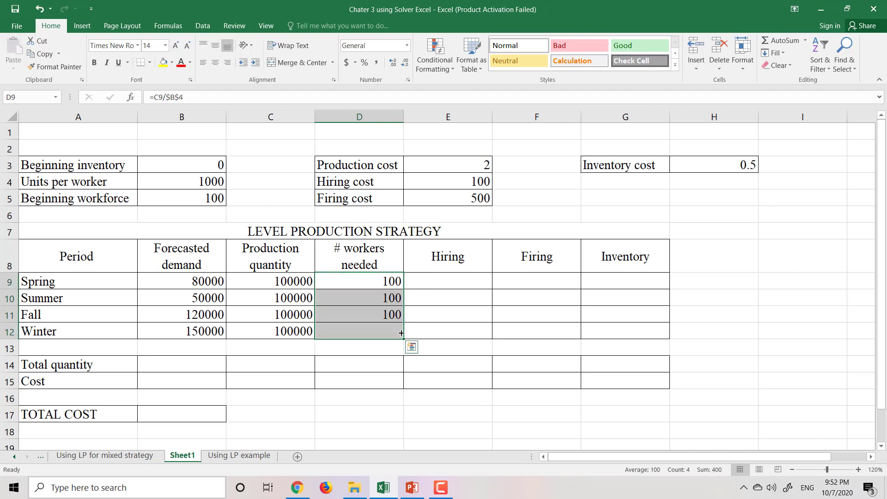
Write the hiring rule "If (need >= have, hire = need - have, 0)" as a note in G6.
{"action": "left_click", "coordinate": [425, 281]}
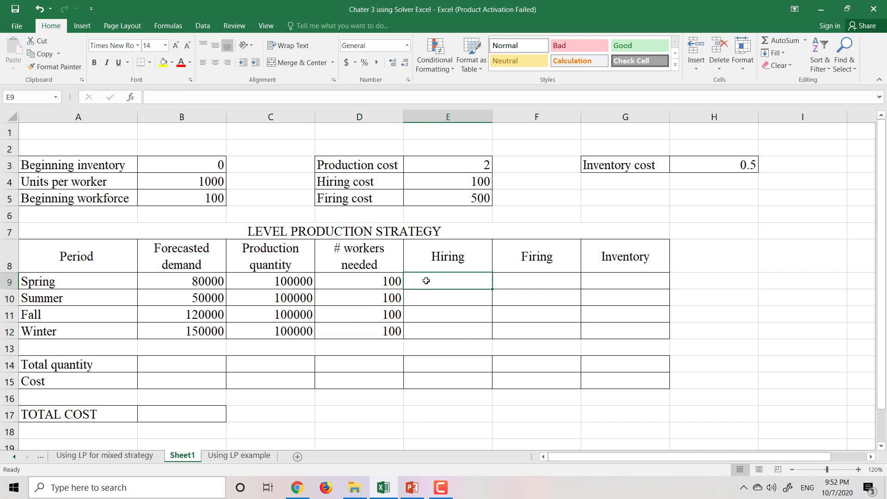
{"action": "left_click", "coordinate": [390, 281]}
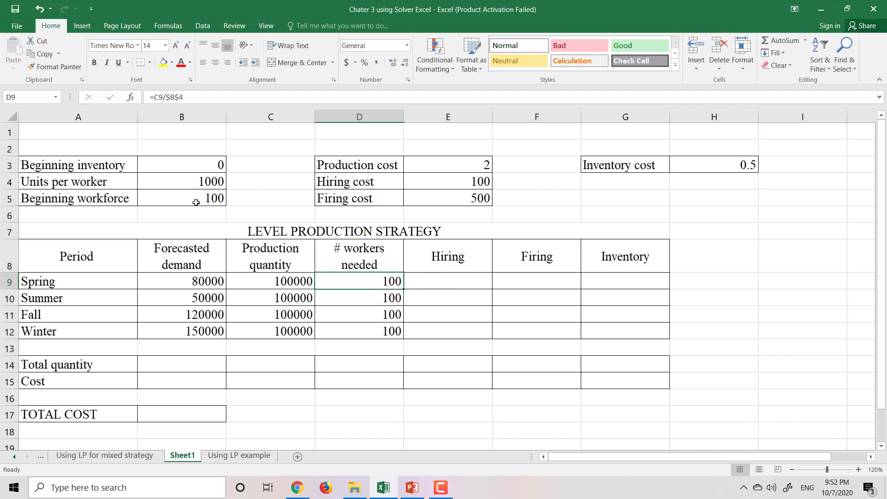
{"action": "left_click", "coordinate": [615, 211]}
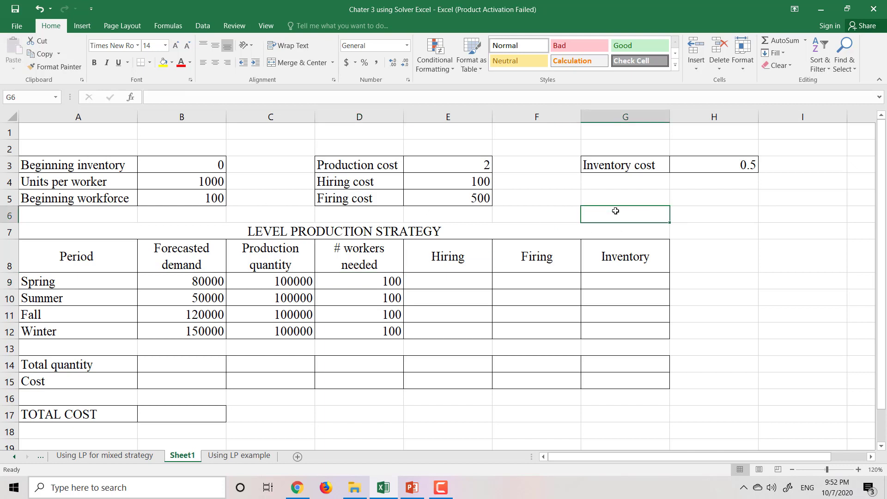
{"action": "type", "text": "if"}
{"action": "key", "text": "BackSpace"}
{"action": "key", "text": "BackSpace"}
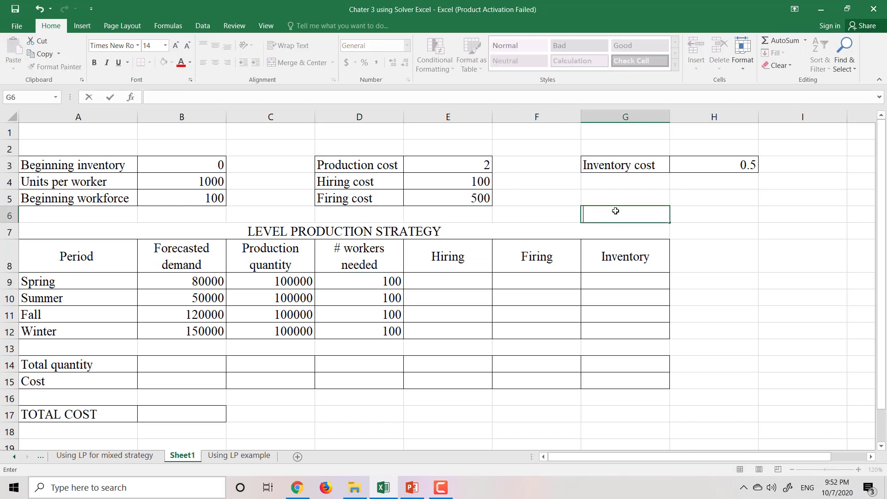
{"action": "type", "text": "If (need >= have"}
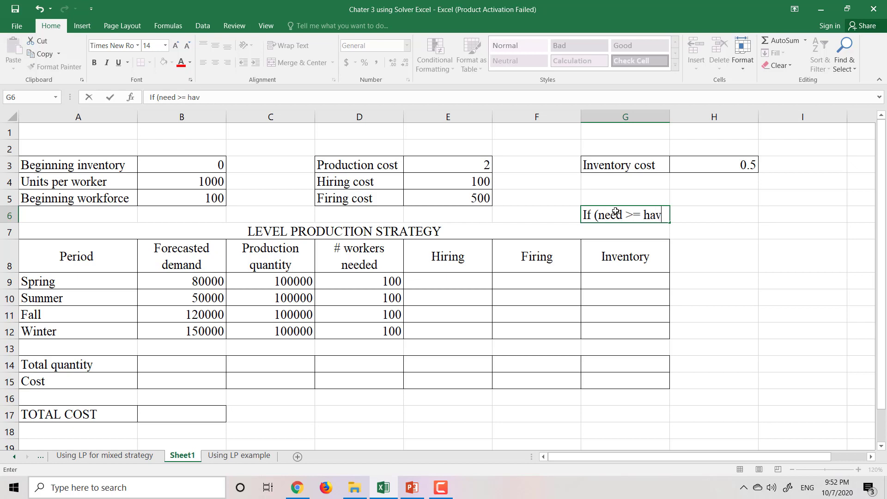
{"action": "type", "text": "hire"}
{"action": "type", "text": "= need"}
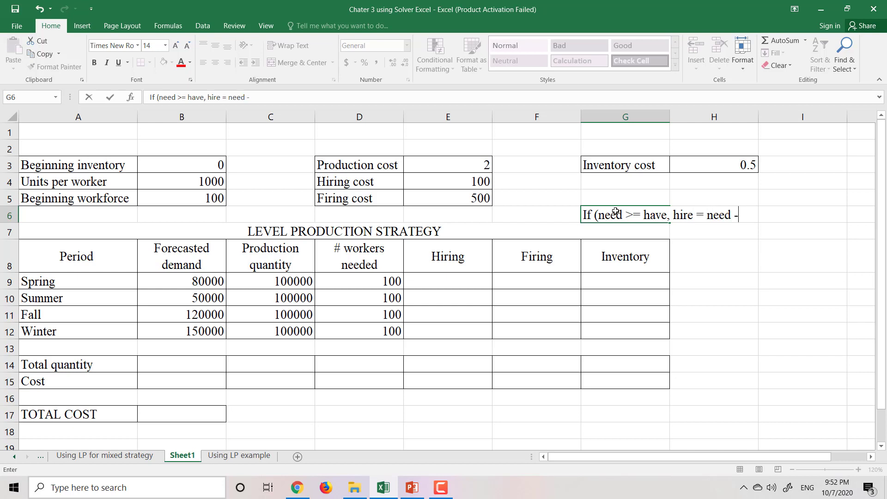
{"action": "type", "text": " - have, 0)"}
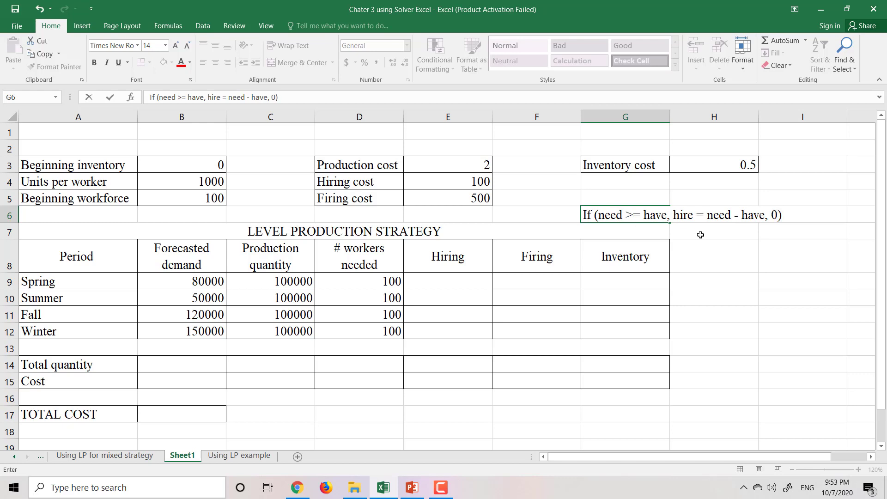
{"action": "left_click", "coordinate": [717, 262]}
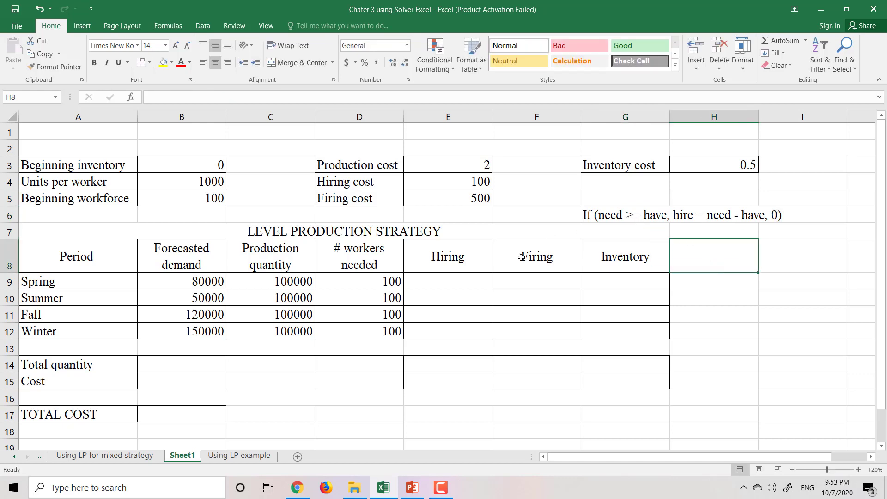
{"action": "left_click", "coordinate": [446, 280]}
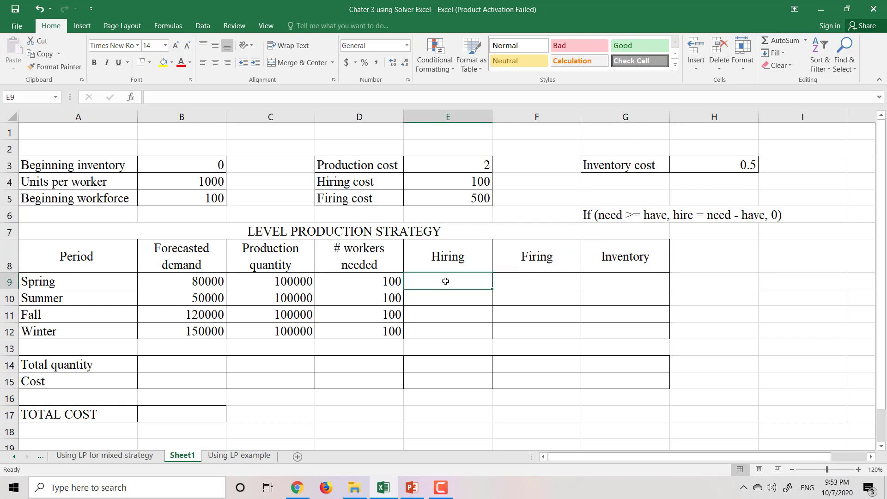
{"action": "type", "text": "=if"}
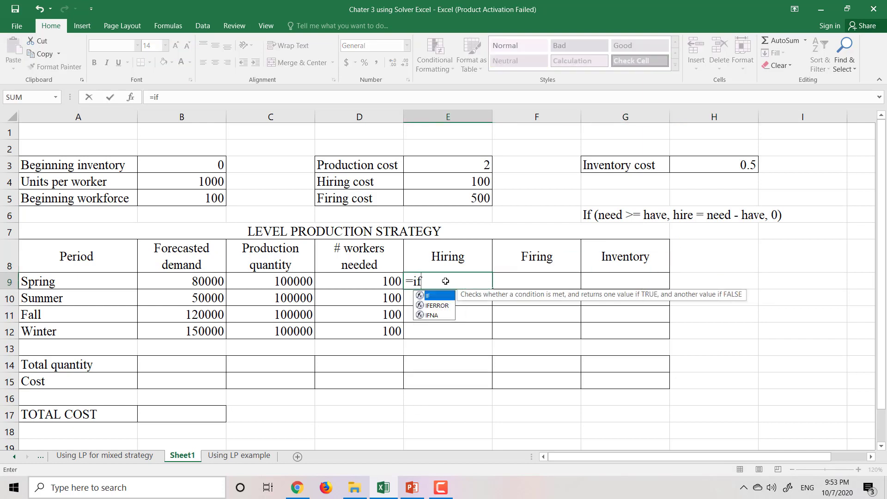
{"action": "type", "text": "("}
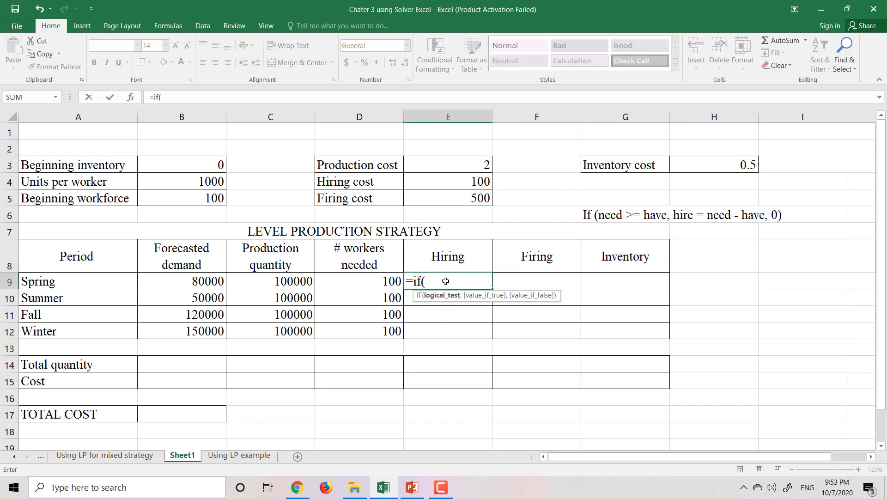
{"action": "left_click", "coordinate": [377, 277]}
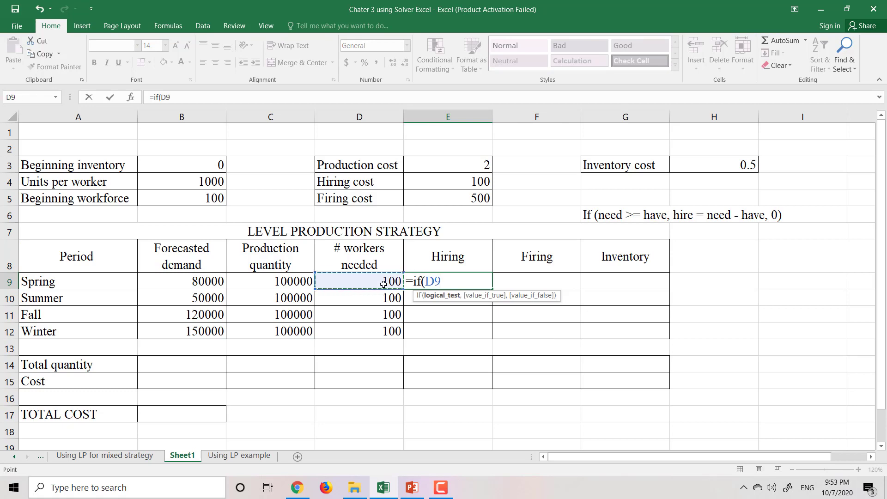
{"action": "type", "text": ">+"}
{"action": "key", "text": "BackSpace"}
{"action": "type", "text": "="}
{"action": "left_click", "coordinate": [172, 197]}
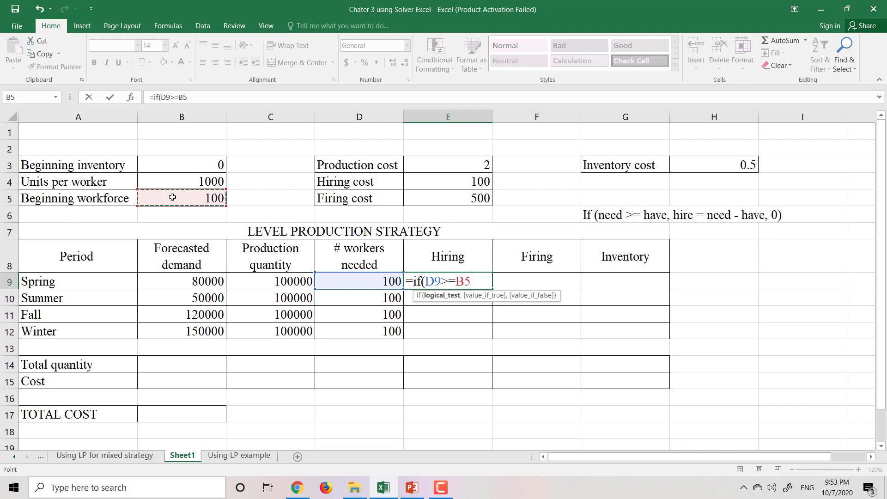
{"action": "type", "text": ","}
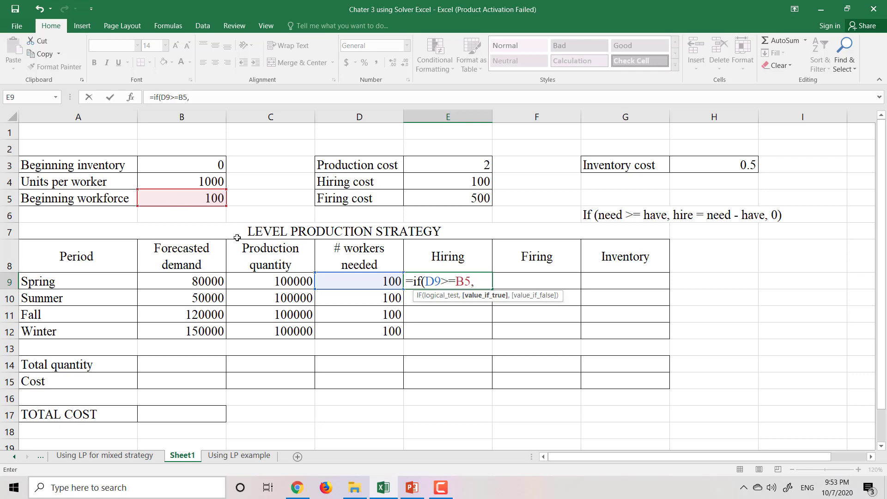
{"action": "left_click", "coordinate": [347, 277]}
{"action": "type", "text": "-"}
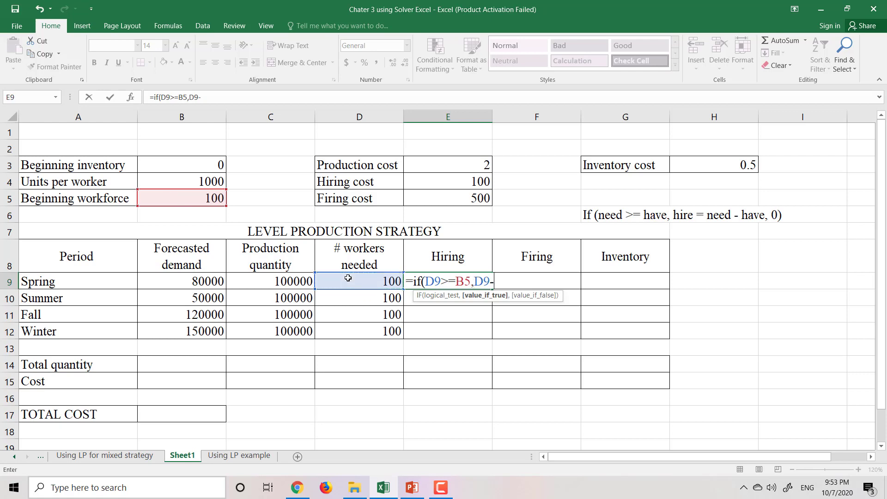
{"action": "left_click", "coordinate": [194, 198]}
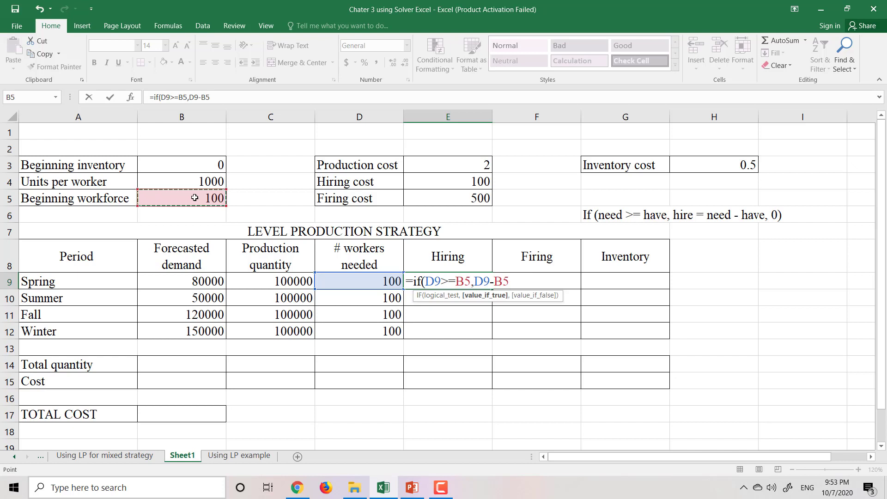
{"action": "key", "text": "BackSpace"}
{"action": "key", "text": "BackSpace"}
{"action": "key", "text": "BackSpace"}
{"action": "key", "text": "BackSpace"}
{"action": "key", "text": "BackSpace"}
{"action": "key", "text": "BackSpace"}
{"action": "key", "text": "BackSpace"}
{"action": "key", "text": "BackSpace"}
{"action": "key", "text": "BackSpace"}
{"action": "key", "text": "BackSpace"}
{"action": "key", "text": "BackSpace"}
{"action": "key", "text": "BackSpace"}
{"action": "key", "text": "BackSpace"}
{"action": "key", "text": "BackSpace"}
{"action": "key", "text": "BackSpace"}
{"action": "key", "text": "BackSpace"}
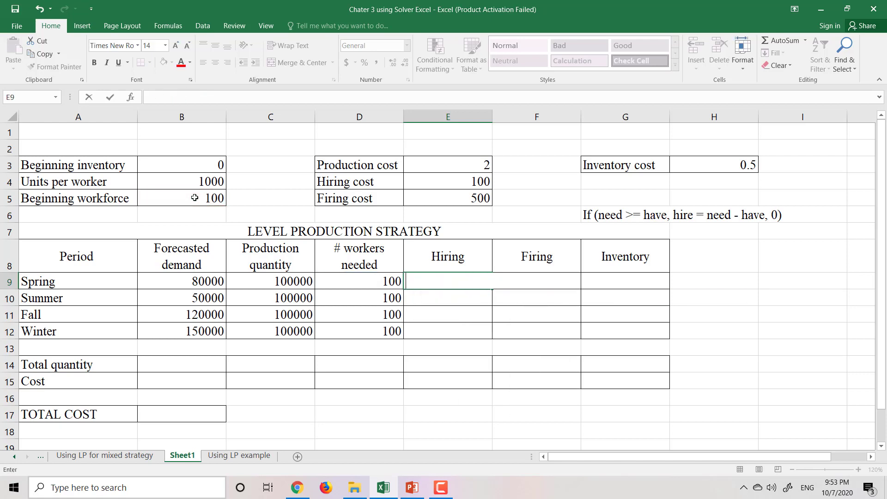
{"action": "left_click", "coordinate": [208, 315]}
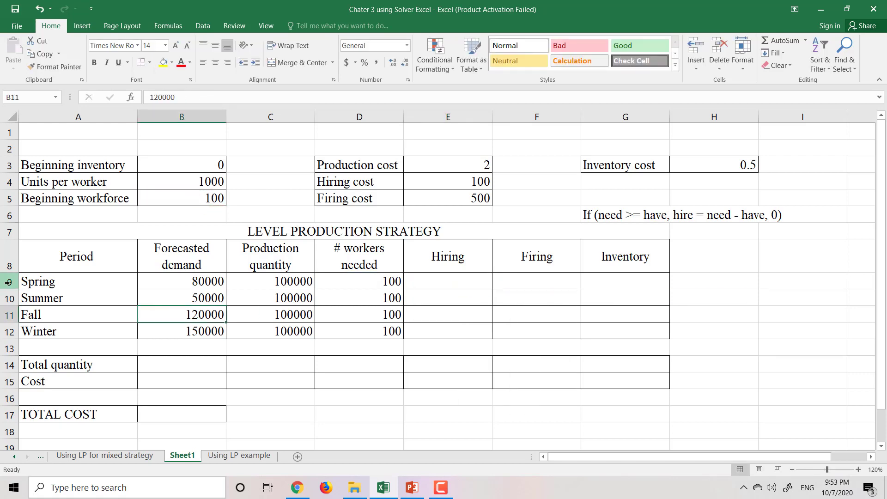
Insert a new row above Spring at row 9 and label it Current in A9.
{"action": "left_click", "coordinate": [8, 282]}
{"action": "right_click", "coordinate": [8, 282]}
{"action": "left_click", "coordinate": [27, 363]}
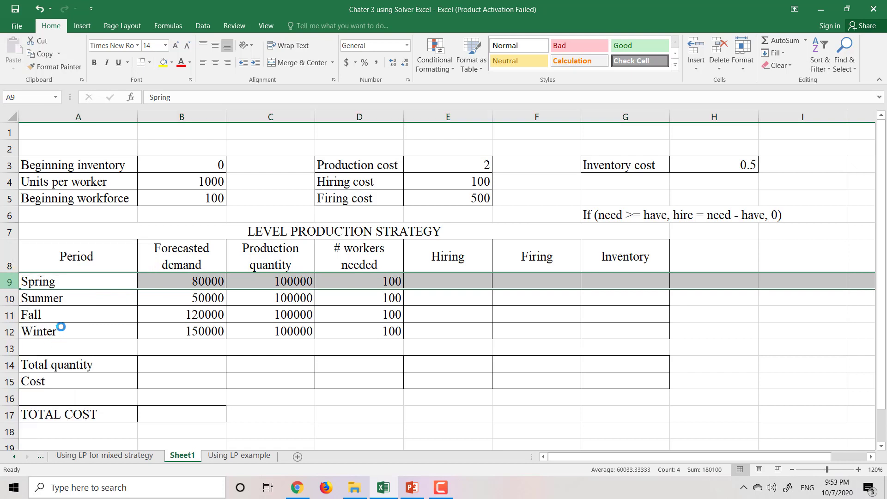
{"action": "left_click", "coordinate": [80, 283]}
{"action": "type", "text": "Current"}
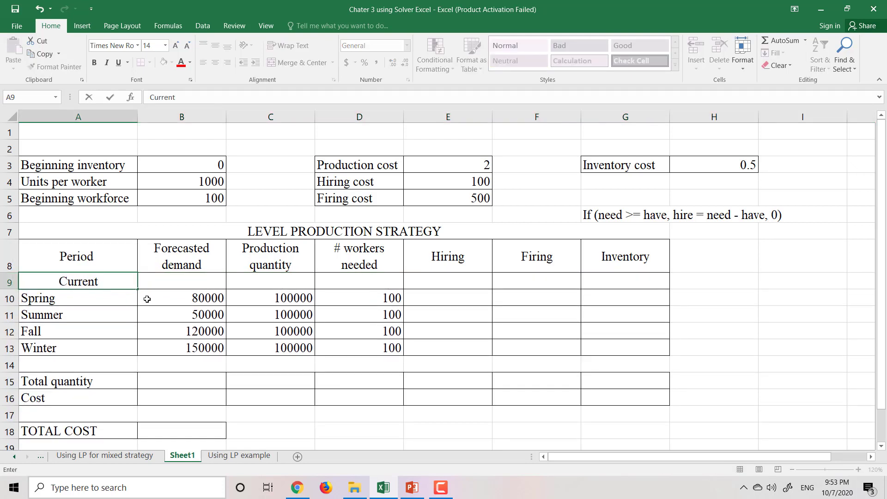
Fill the Current row with 100 workers in D9, right-aligned, and 0 inventory in G9.
{"action": "left_click", "coordinate": [373, 284]}
{"action": "type", "text": "100"}
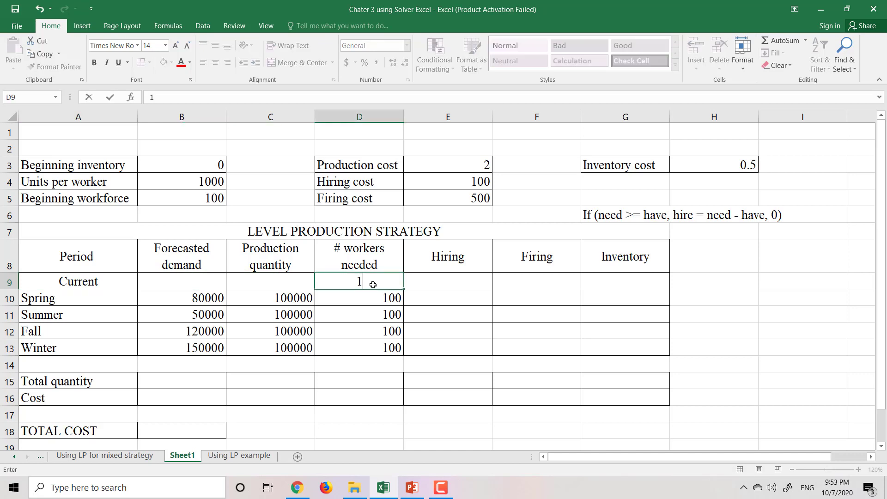
{"action": "left_click", "coordinate": [359, 333]}
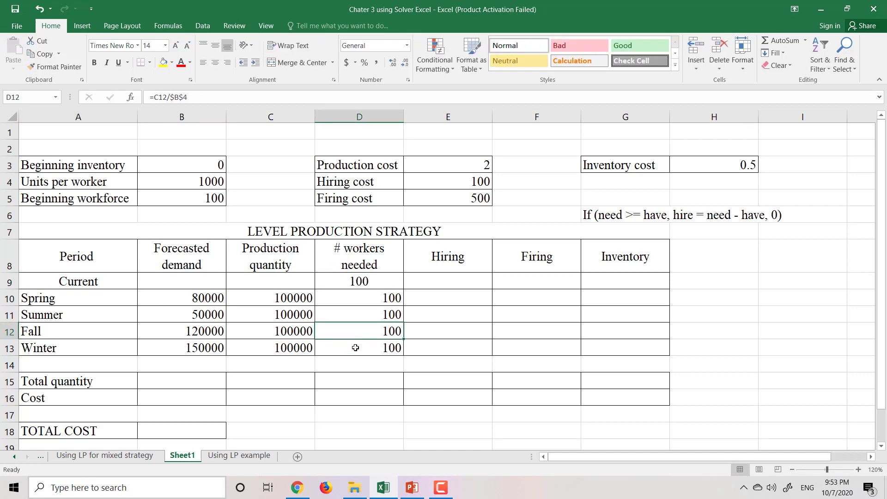
{"action": "left_click", "coordinate": [620, 284]}
{"action": "type", "text": "0"}
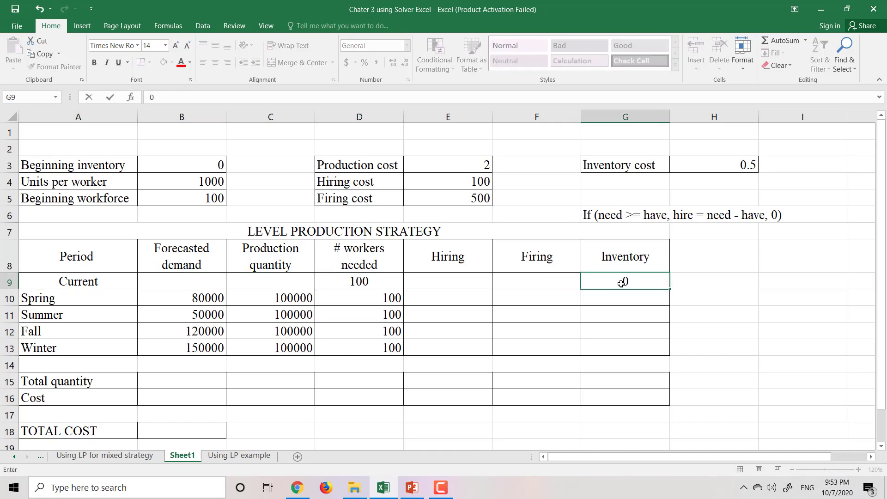
{"action": "left_click", "coordinate": [600, 311]}
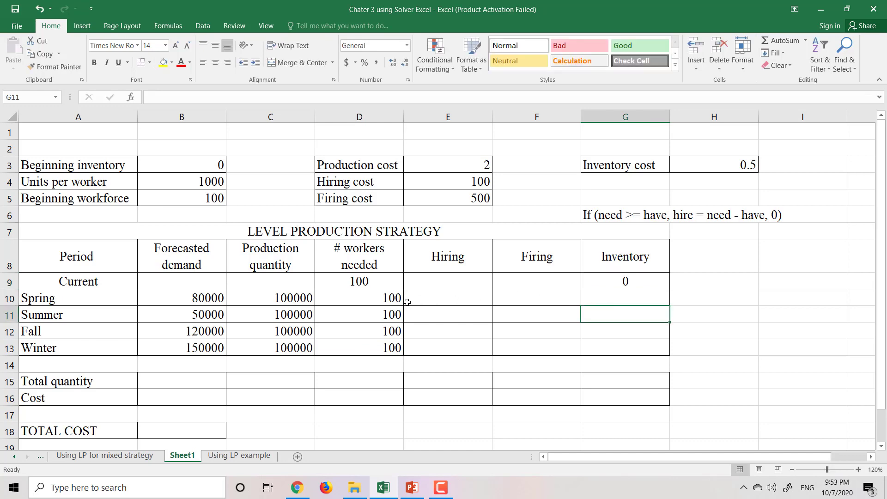
{"action": "left_click", "coordinate": [388, 286]}
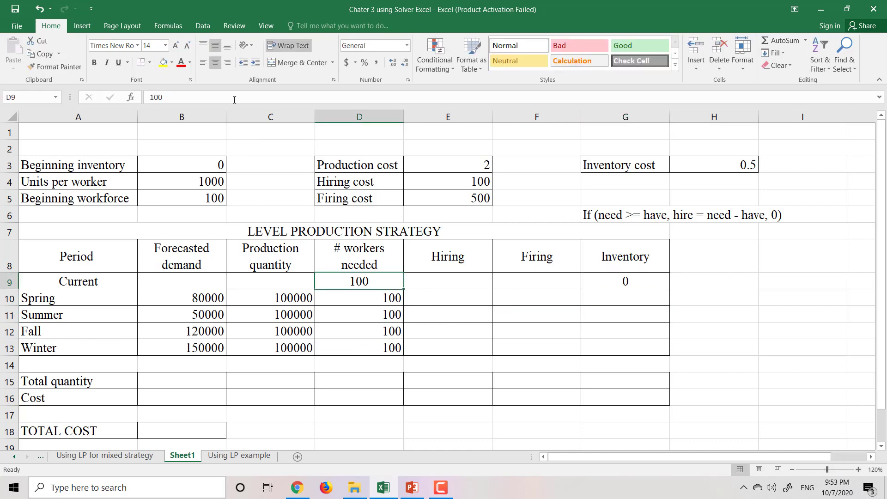
Calculate spring's hiring in E10 with =IF(D10>=D9,D10-D9,0).
{"action": "left_click", "coordinate": [419, 296]}
{"action": "type", "text": "="}
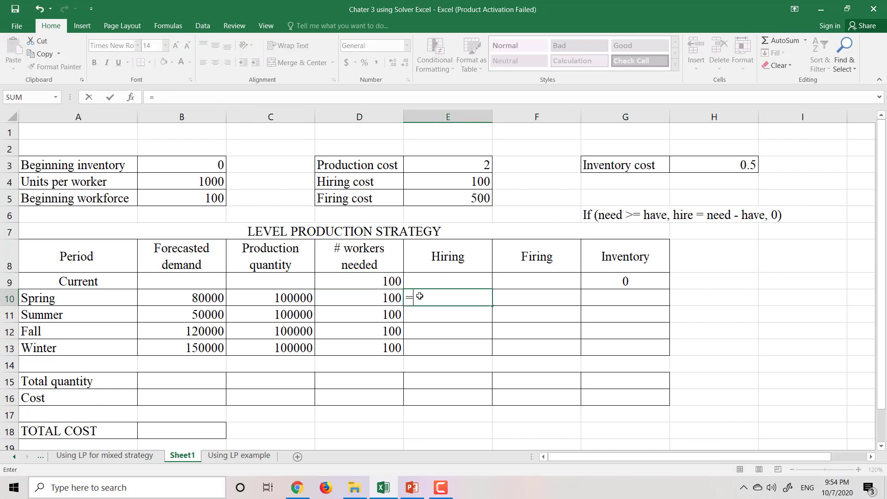
{"action": "type", "text": "if("}
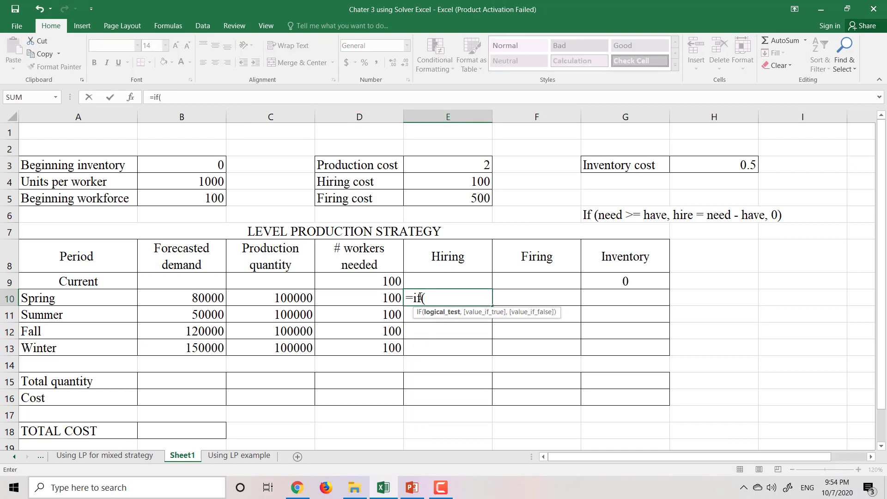
{"action": "left_click", "coordinate": [392, 296]}
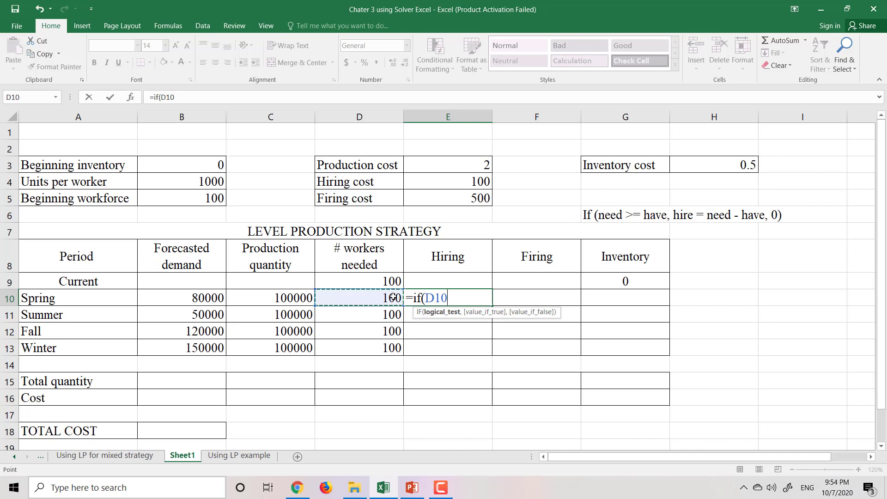
{"action": "type", "text": ">="}
{"action": "left_click", "coordinate": [385, 280]}
{"action": "type", "text": ","}
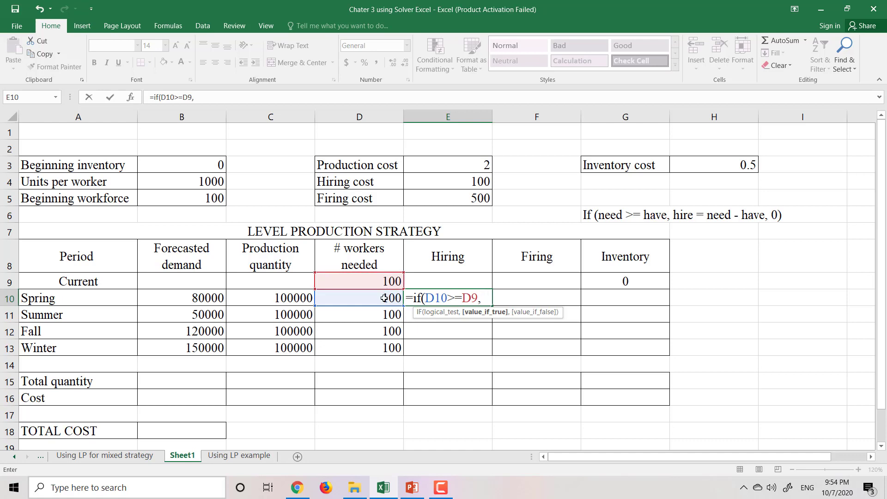
{"action": "left_click", "coordinate": [384, 298]}
{"action": "type", "text": "-"}
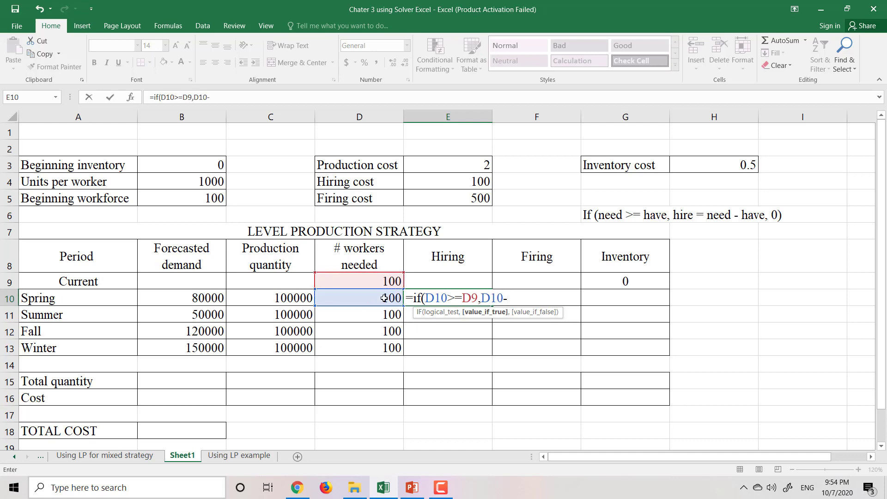
{"action": "left_click", "coordinate": [377, 281]}
{"action": "type", "text": ",0"}
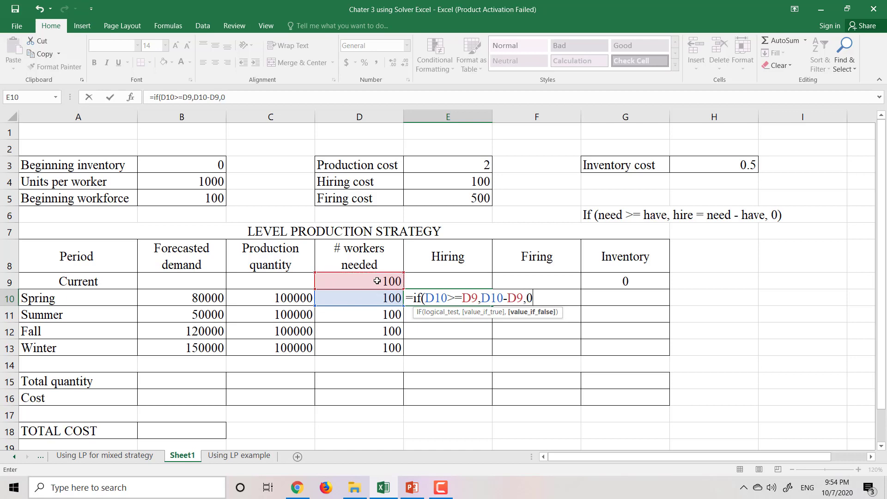
{"action": "type", "text": ")"}
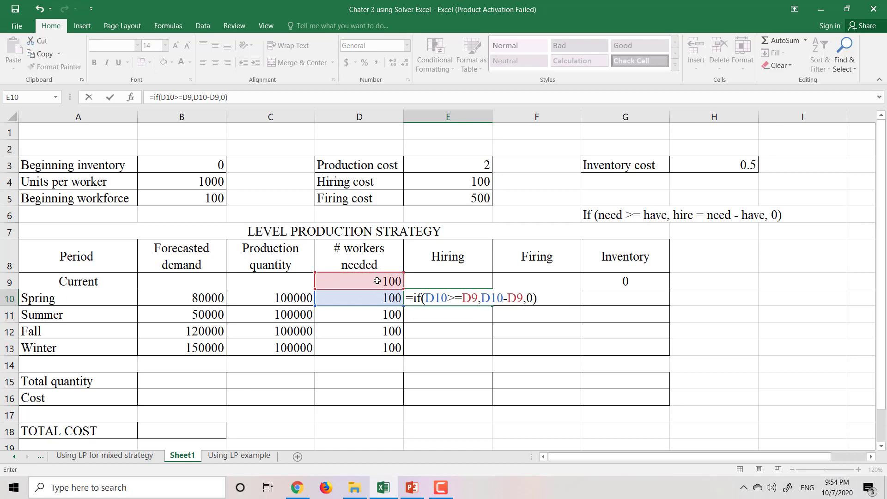
{"action": "key", "text": "Return"}
Fill the hiring formula from E10 down through winter in E13 and open fall's formula in E12 to check its references.
{"action": "left_click", "coordinate": [444, 300]}
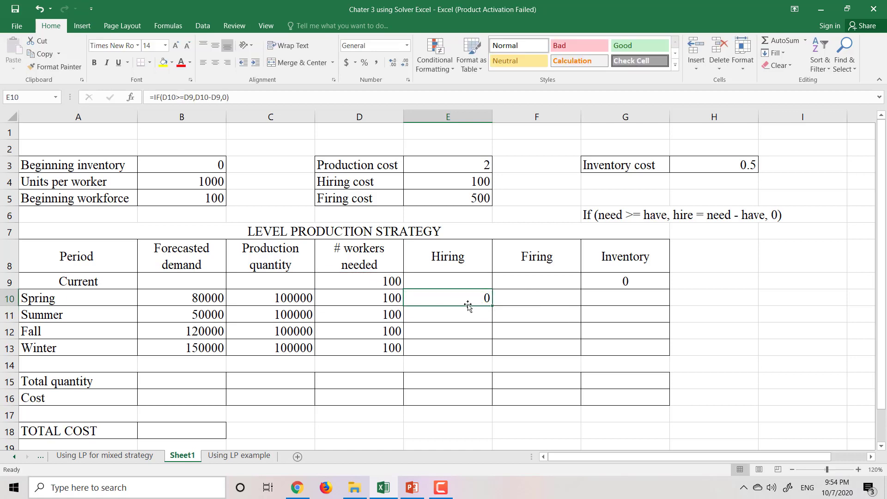
{"action": "left_click_drag", "start_coordinate": [492, 308], "coordinate": [489, 349]}
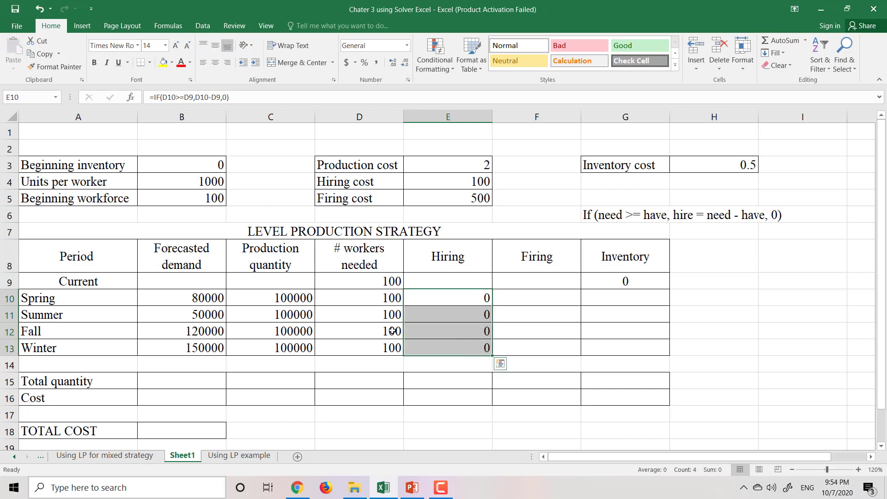
{"action": "double_click", "coordinate": [462, 331]}
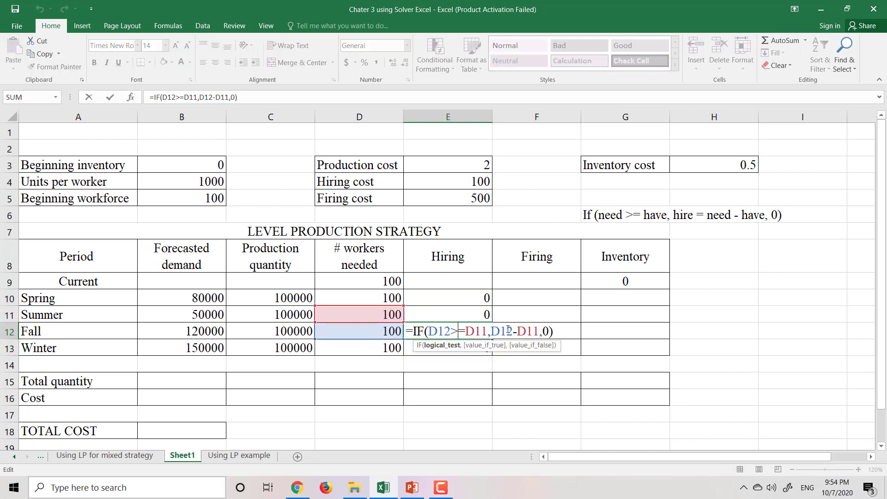
Close fall's hiring formula and note the firing rule in H10 as If(have>=need, fire = have - need, 0).
{"action": "key", "text": "Return"}
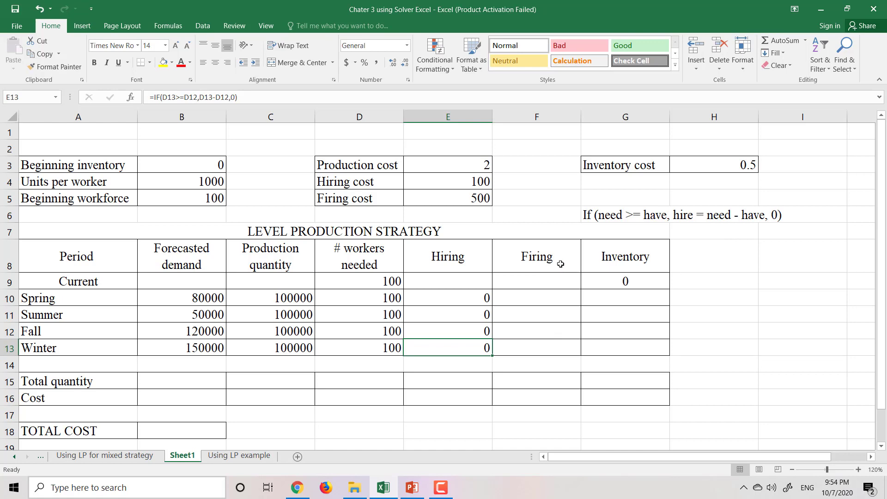
{"action": "left_click", "coordinate": [738, 296]}
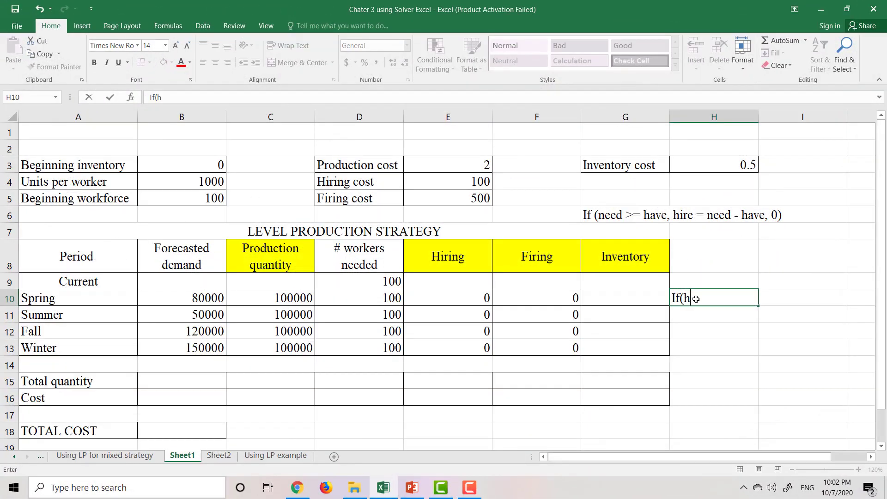
{"action": "type", "text": "ave>=need"}
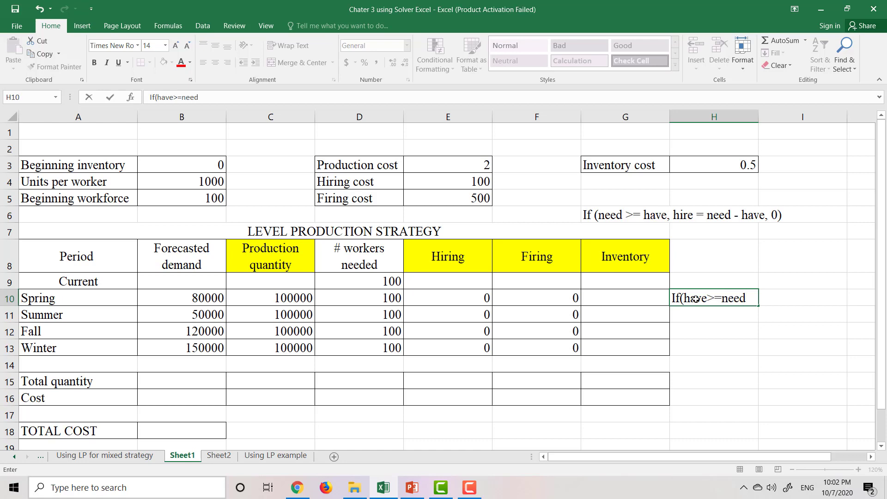
{"action": "type", "text": ", fire = have - n"}
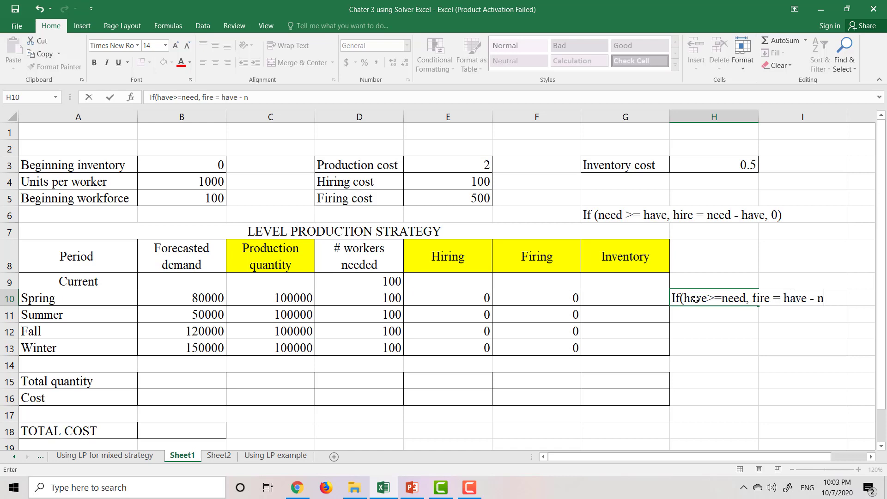
{"action": "type", "text": "eed, 0)"}
Replace the firing values in F10:F13 with =IF(D9>=D10,D9-D10,0), entered for spring and filled down through winter.
{"action": "left_click_drag", "start_coordinate": [557, 299], "coordinate": [564, 347]}
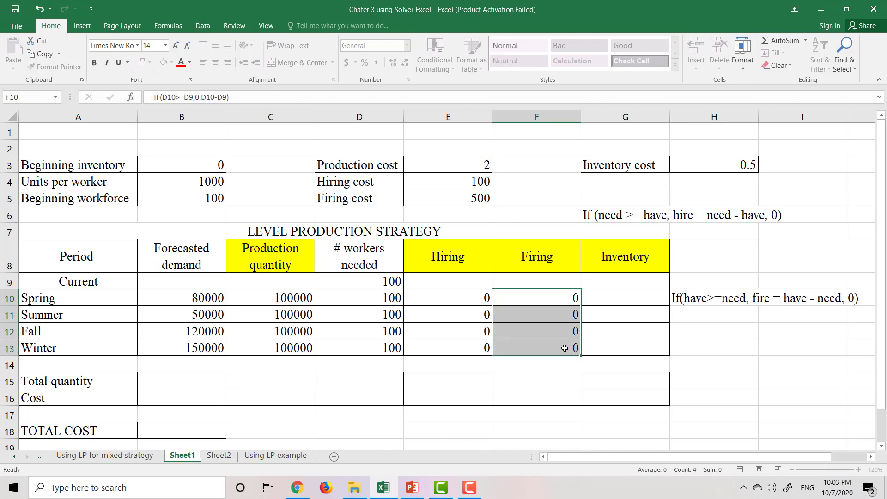
{"action": "key", "text": "Delete"}
{"action": "left_click", "coordinate": [550, 299]}
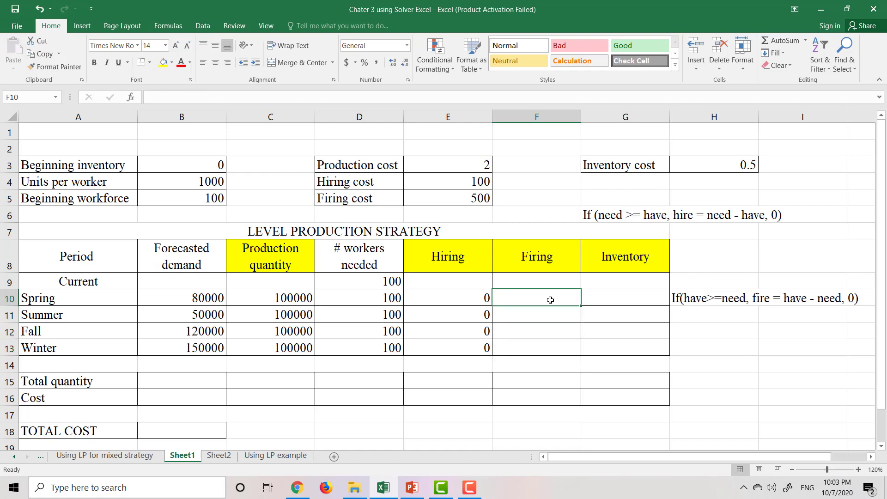
{"action": "type", "text": "=if"}
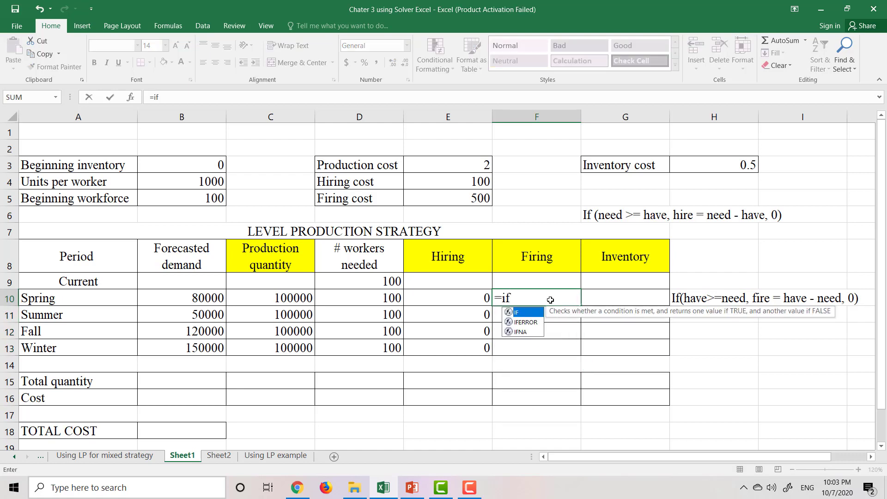
{"action": "type", "text": "("}
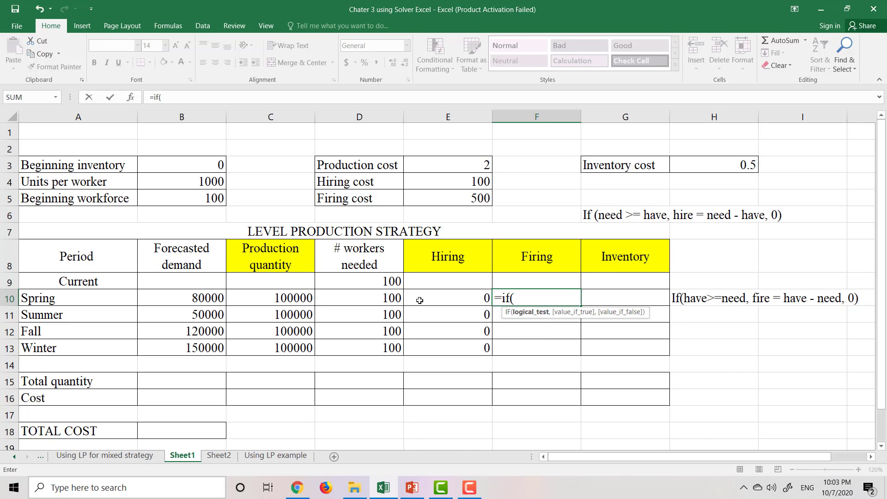
{"action": "left_click", "coordinate": [392, 281]}
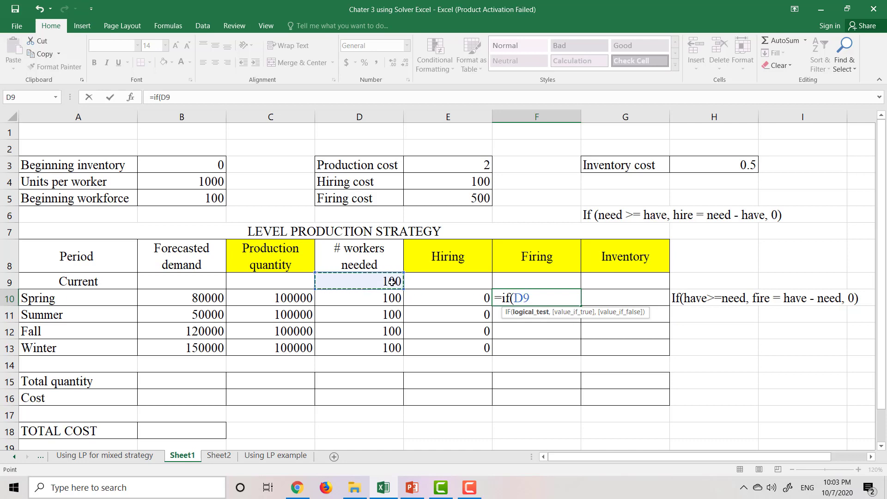
{"action": "type", "text": ">="}
{"action": "left_click", "coordinate": [380, 297]}
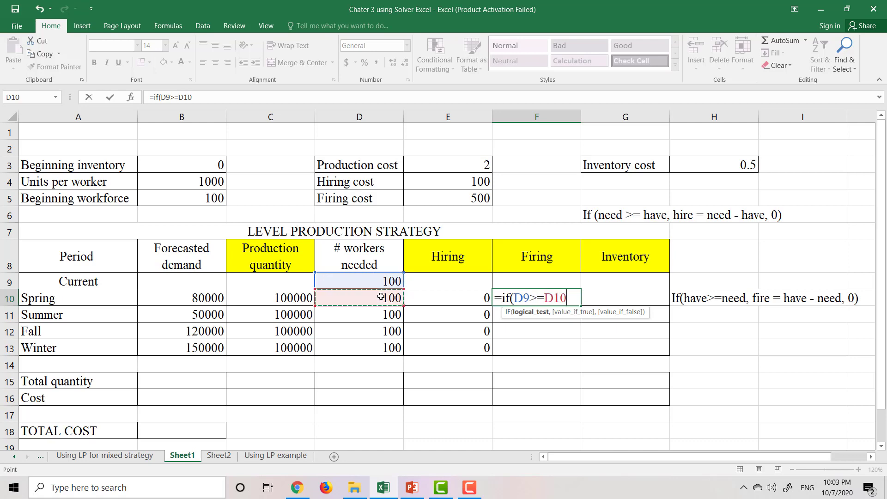
{"action": "type", "text": ","}
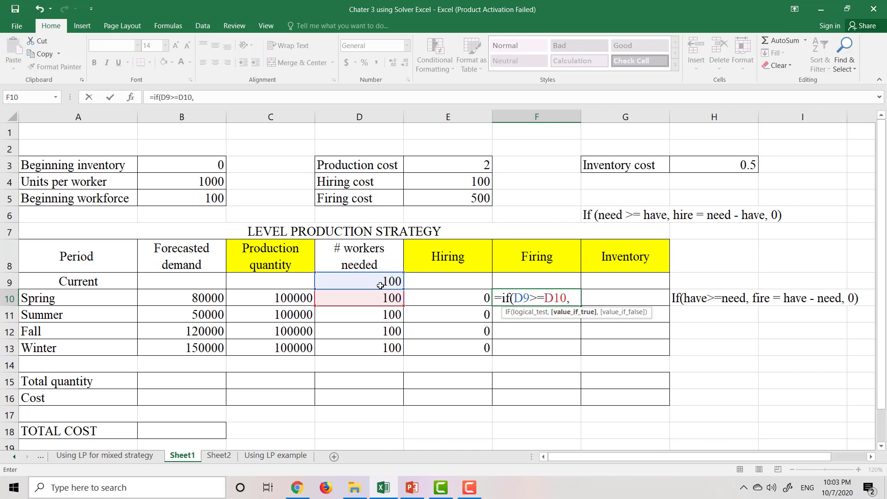
{"action": "left_click", "coordinate": [380, 285]}
{"action": "type", "text": "-"}
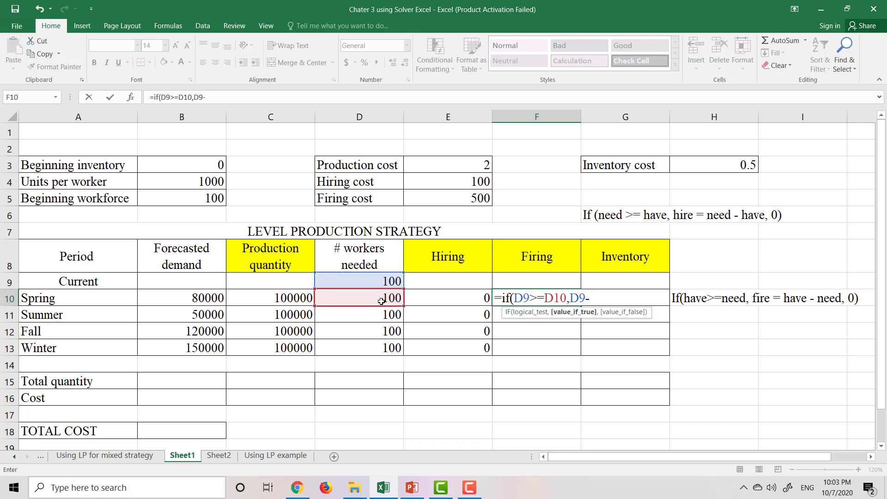
{"action": "left_click", "coordinate": [382, 299]}
{"action": "type", "text": ",0)"}
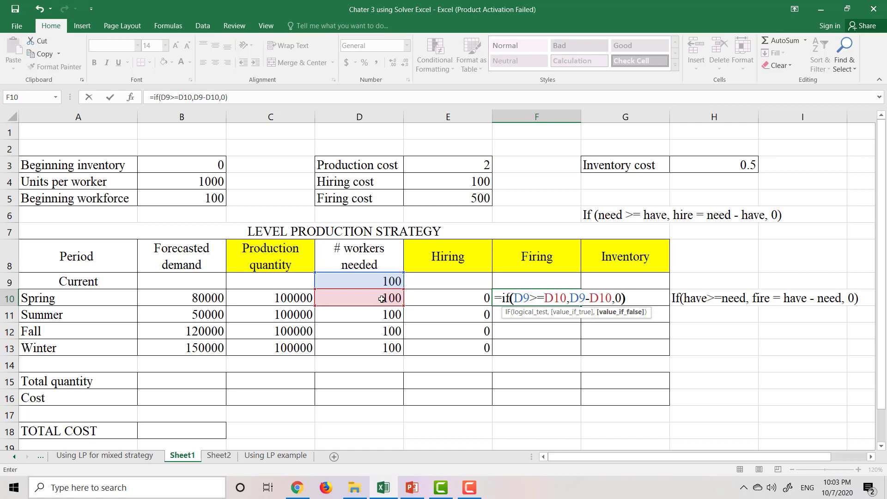
{"action": "key", "text": "Return"}
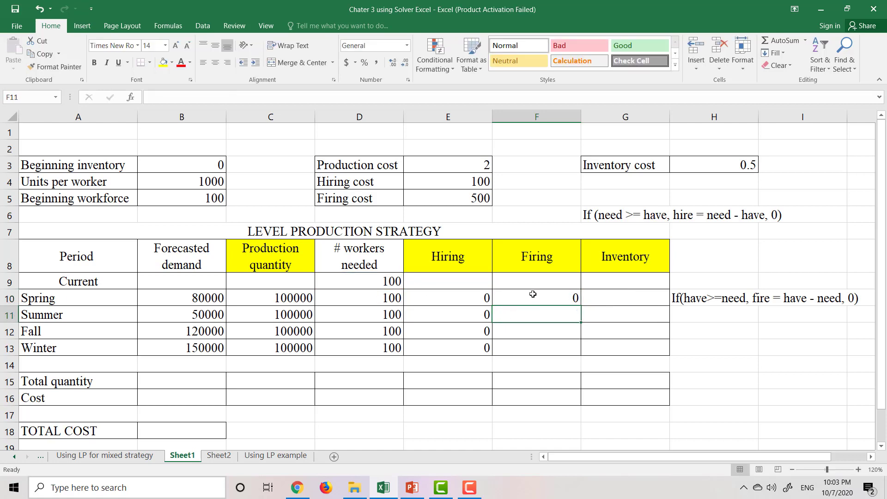
{"action": "left_click", "coordinate": [554, 299]}
{"action": "left_click_drag", "start_coordinate": [580, 305], "coordinate": [577, 348]}
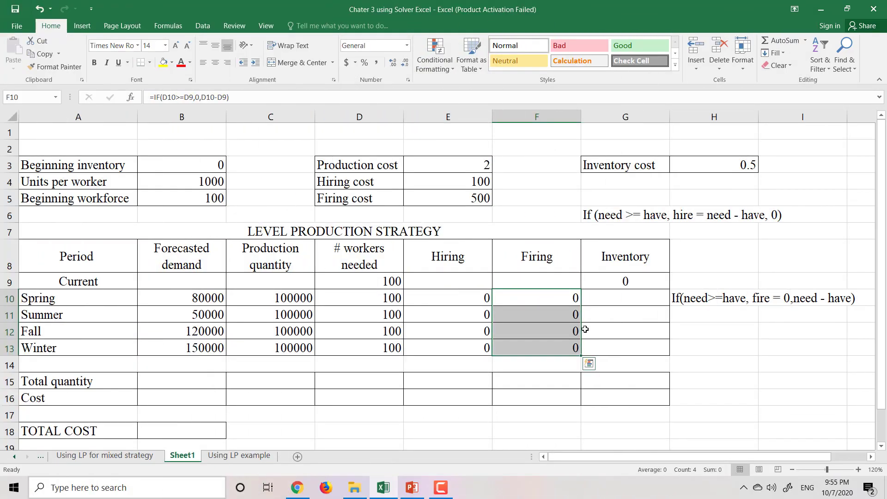
Note the inventory rule in H12 as If (P_t + Invt_t-1 - D_t >=0, P_t + Invt_t-1 - D_t,0).
{"action": "left_click", "coordinate": [702, 333]}
{"action": "type", "text": "I"}
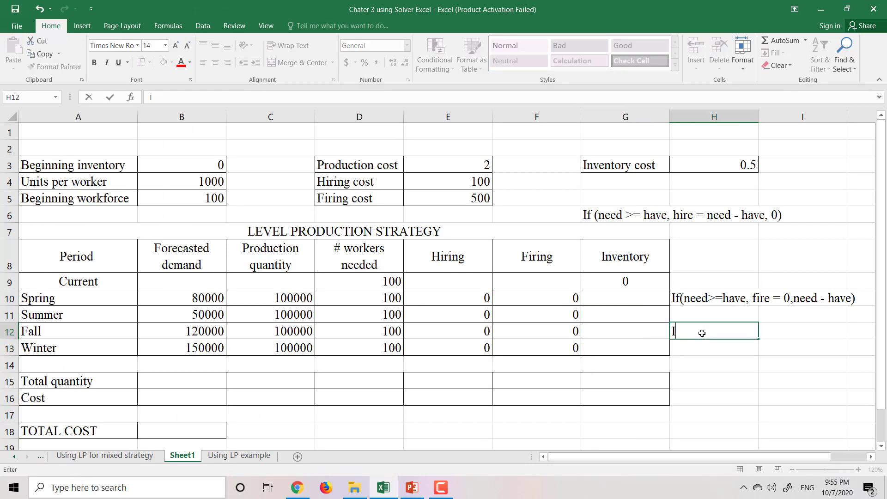
{"action": "type", "text": "f (pr"}
{"action": "key", "text": "BackSpace"}
{"action": "type", "text": "P_t + Invt_t-1"}
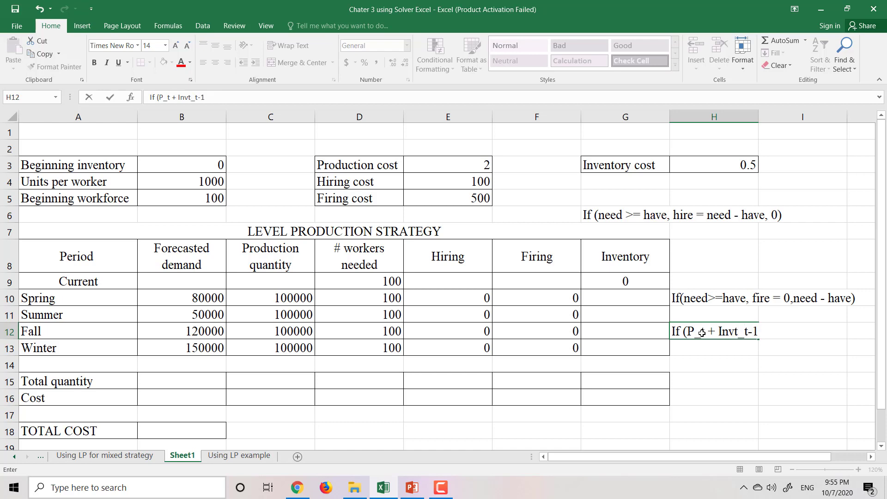
{"action": "type", "text": " - D_t >=0,"}
{"action": "left_click_drag", "start_coordinate": [694, 332], "coordinate": [788, 332]}
{"action": "key", "text": "ctrl+c"}
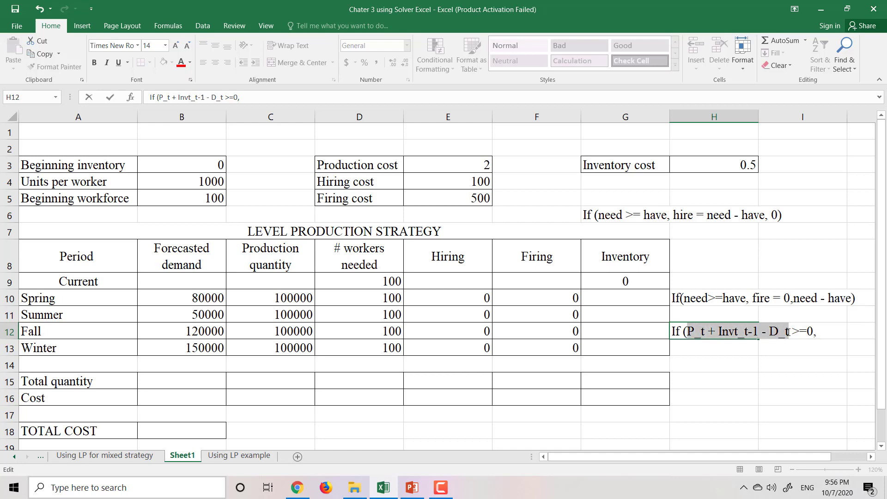
{"action": "left_click", "coordinate": [830, 333]}
{"action": "key", "text": "ctrl+v"}
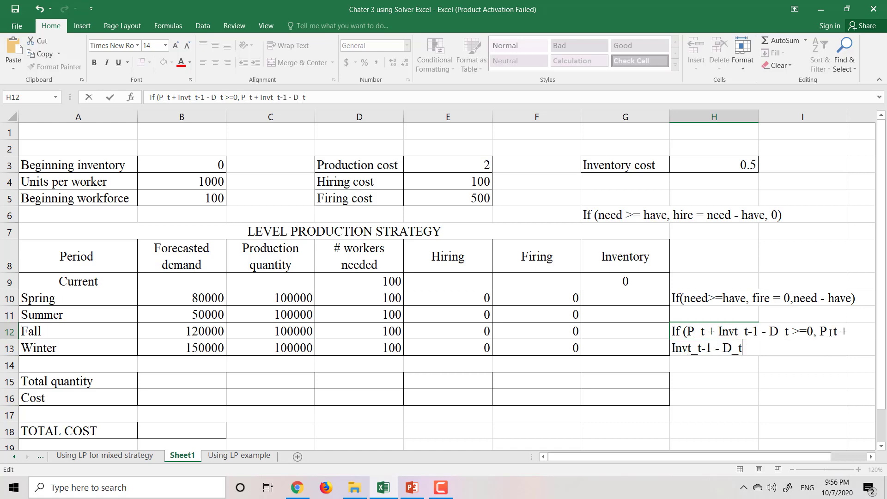
{"action": "type", "text": ",0)"}
Calculate spring's inventory in G10 with =IF(C10+G9-B10>=0,C10+G9-B10,0).
{"action": "left_click", "coordinate": [622, 295]}
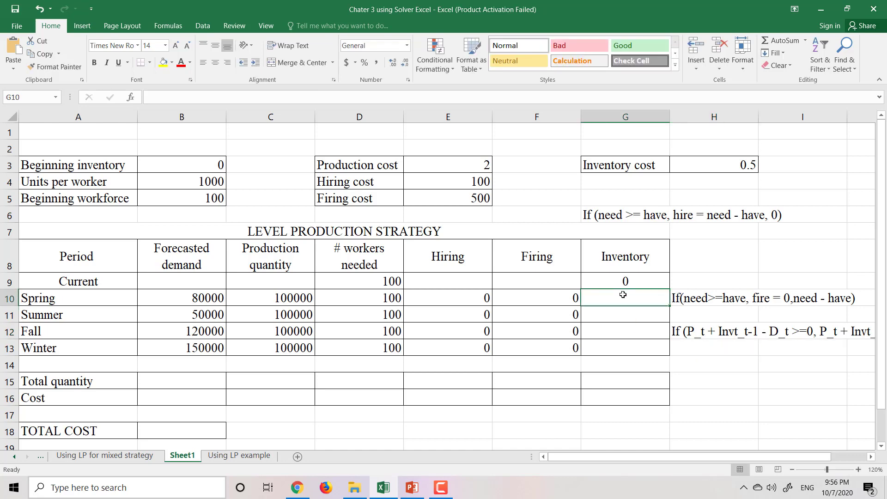
{"action": "type", "text": "="}
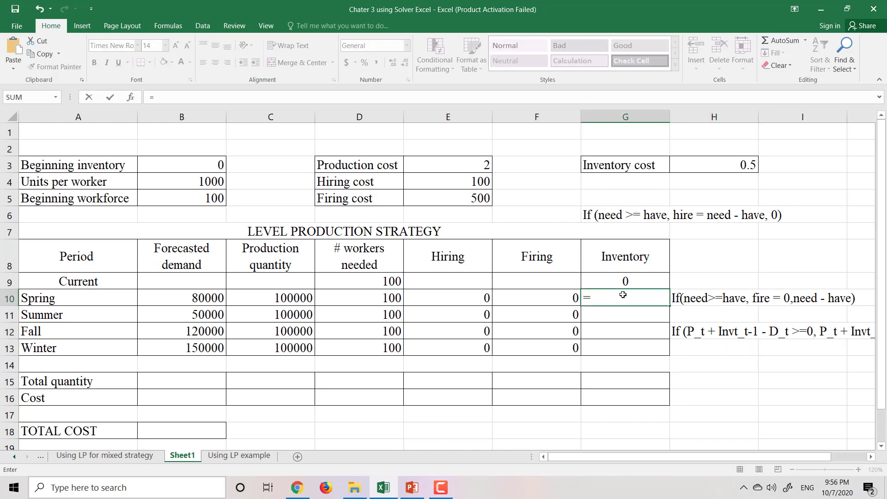
{"action": "left_click", "coordinate": [287, 296]}
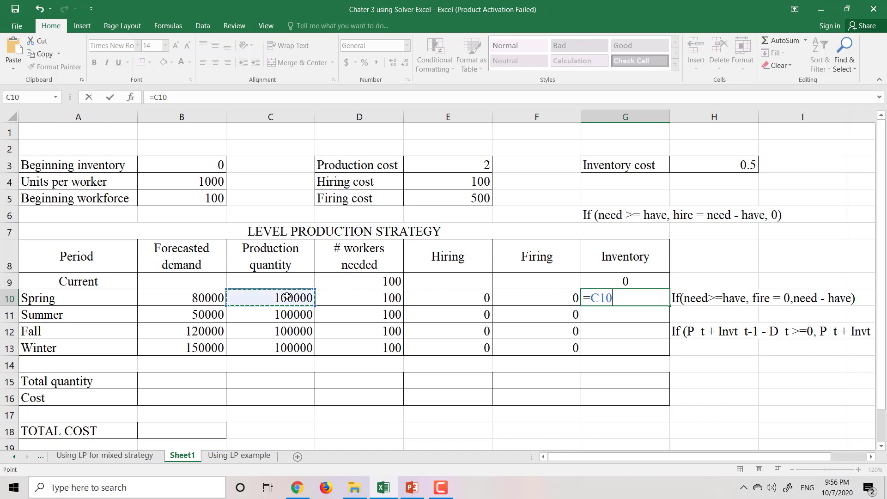
{"action": "key", "text": "BackSpace"}
{"action": "key", "text": "BackSpace"}
{"action": "key", "text": "BackSpace"}
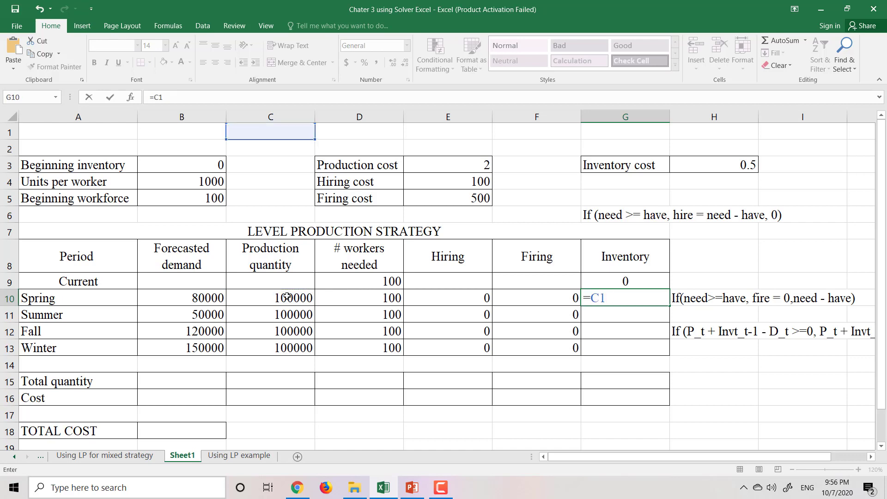
{"action": "type", "text": "if("}
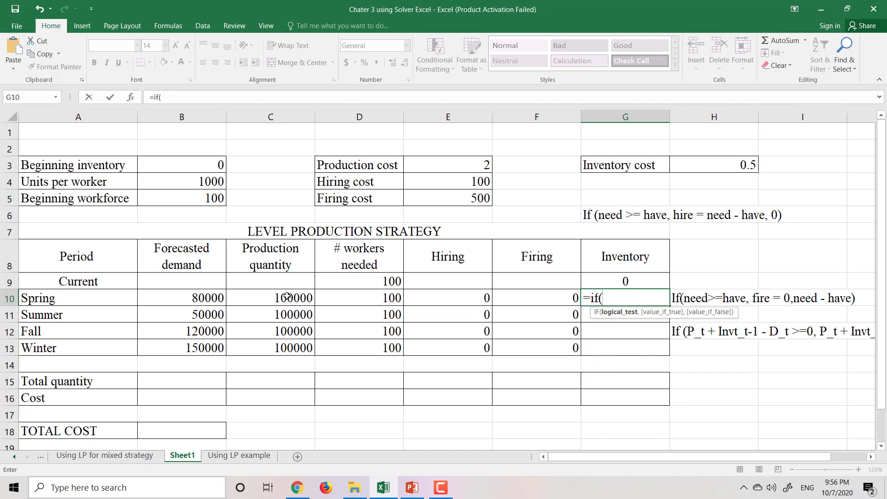
{"action": "left_click", "coordinate": [286, 296]}
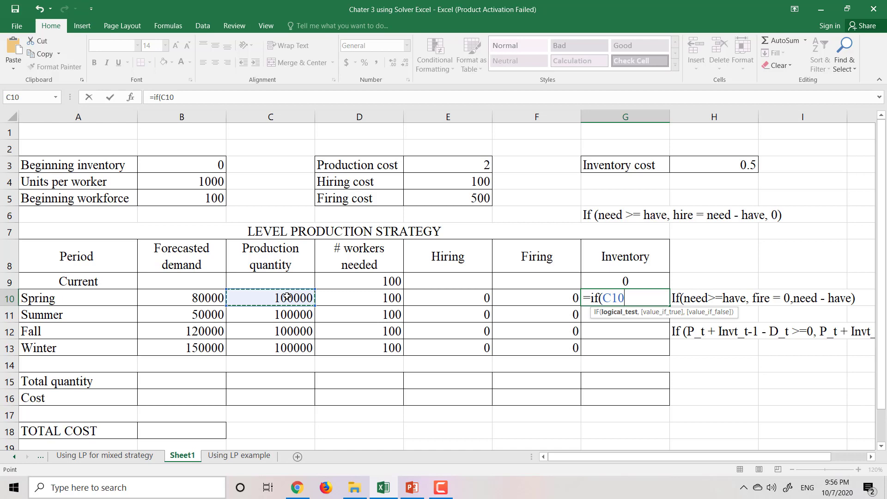
{"action": "type", "text": "+"}
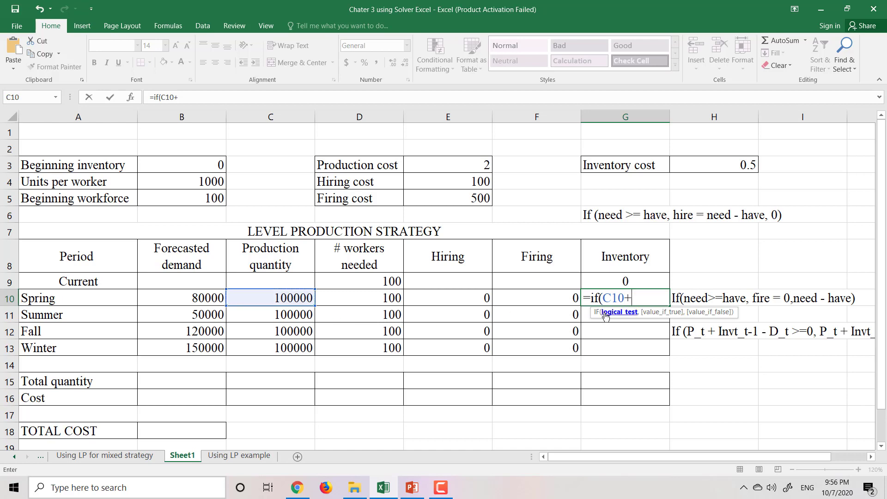
{"action": "left_click", "coordinate": [607, 282]}
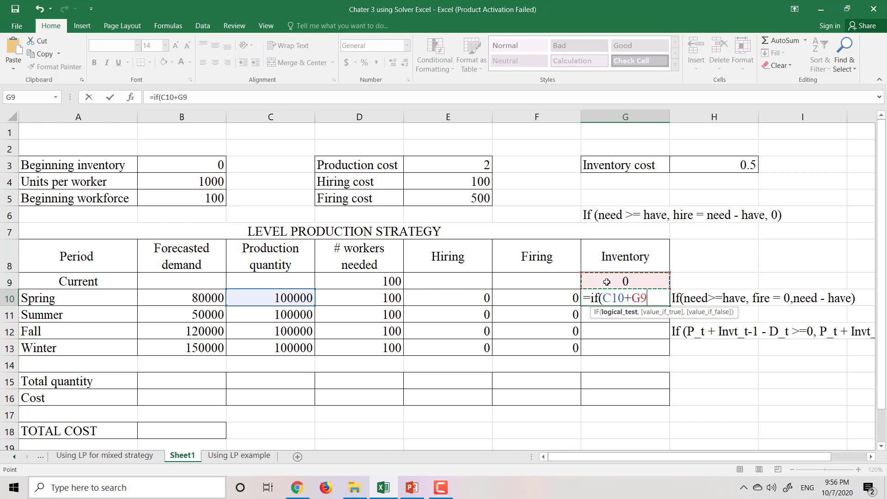
{"action": "type", "text": "-"}
{"action": "left_click", "coordinate": [199, 297]}
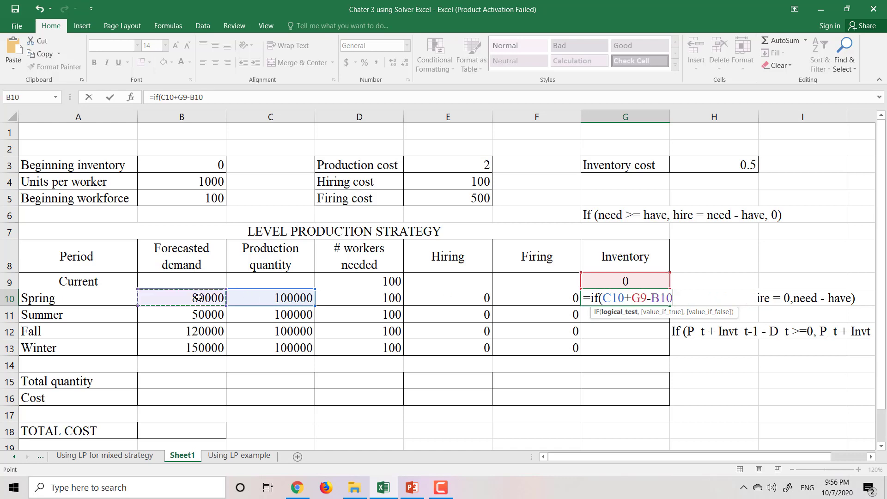
{"action": "type", "text": ">=0,"}
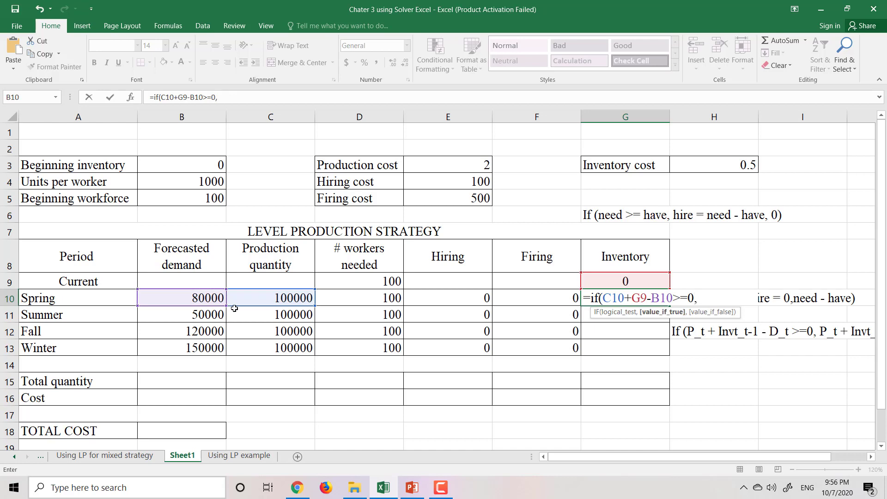
{"action": "left_click", "coordinate": [257, 297]}
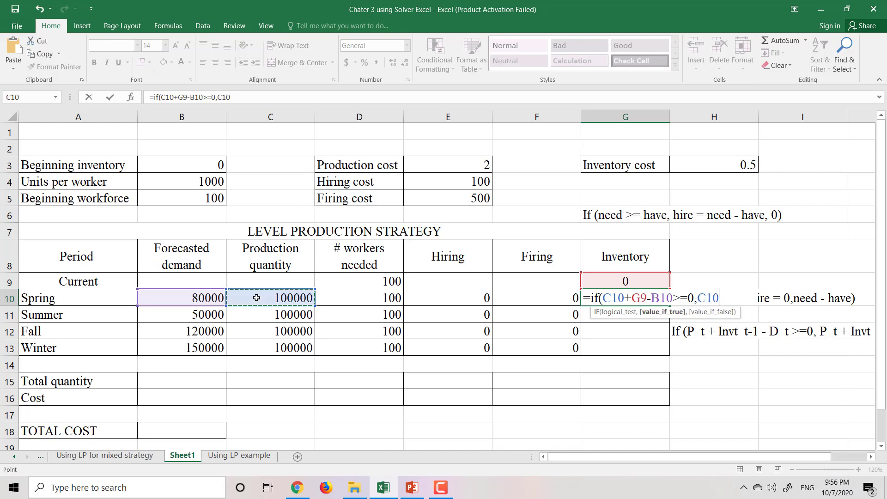
{"action": "type", "text": "+"}
{"action": "left_click", "coordinate": [619, 279]}
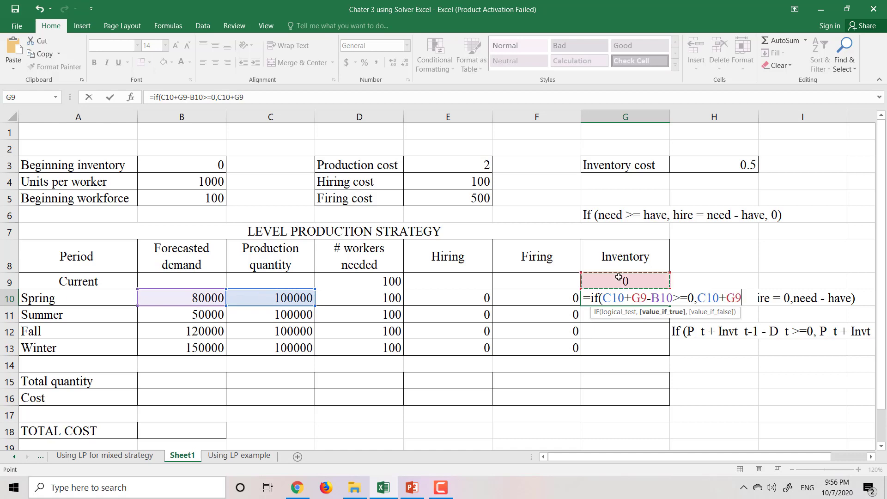
{"action": "type", "text": "-"}
{"action": "left_click", "coordinate": [198, 297]}
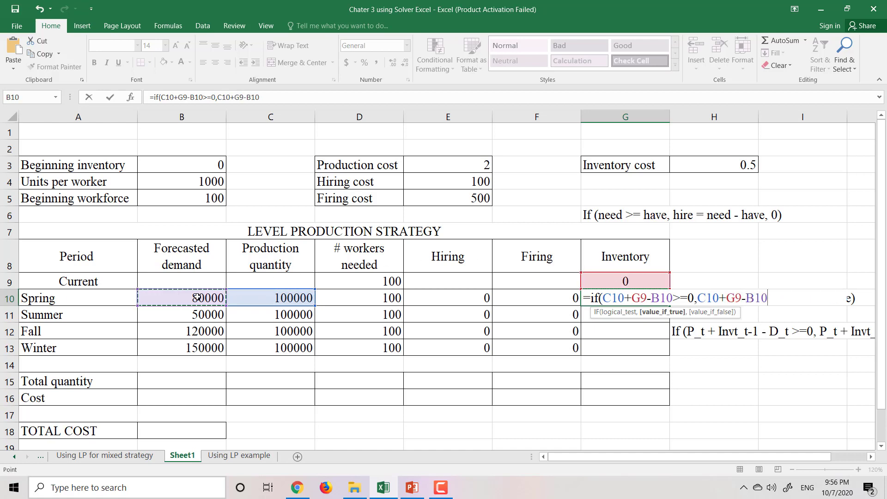
{"action": "type", "text": ",0)"}
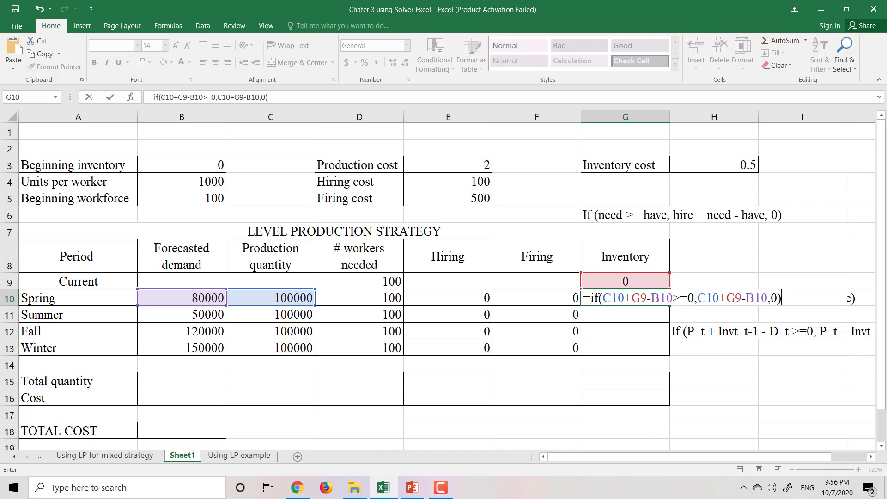
{"action": "double_click", "coordinate": [773, 297]}
{"action": "left_click", "coordinate": [773, 298]}
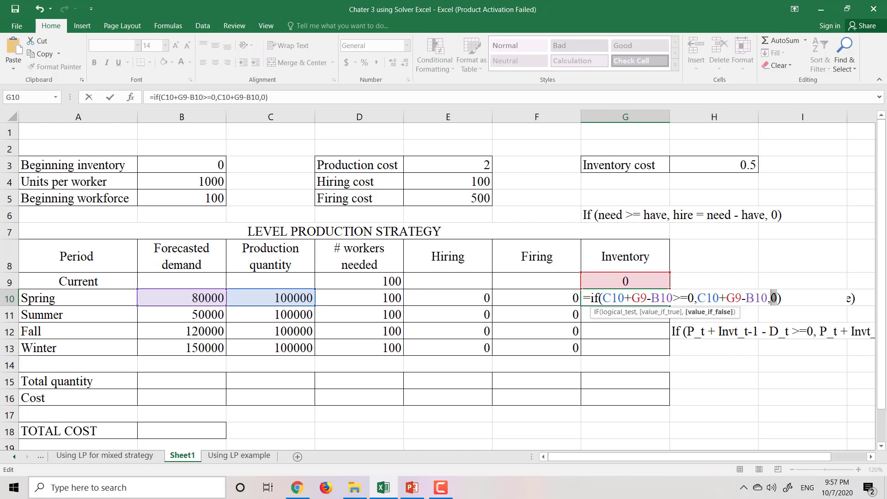
{"action": "key", "text": "Return"}
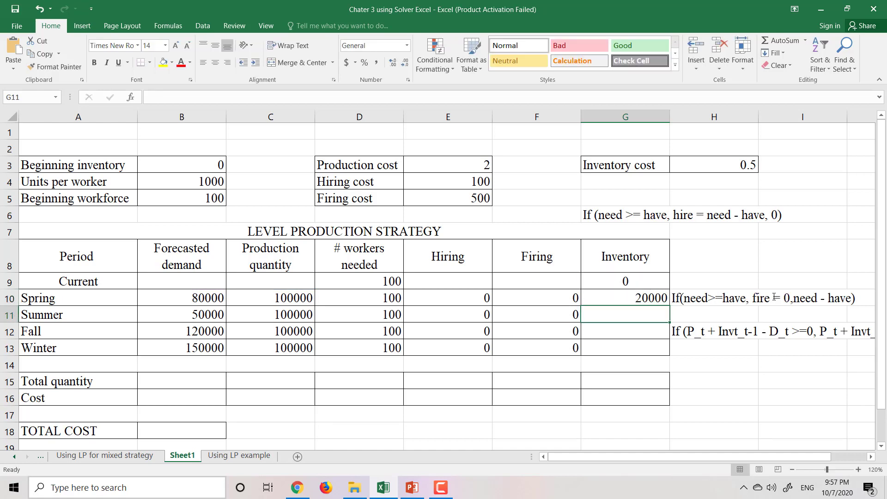
Fill spring's inventory formula from G10 down through winter in G13.
{"action": "left_click", "coordinate": [633, 298]}
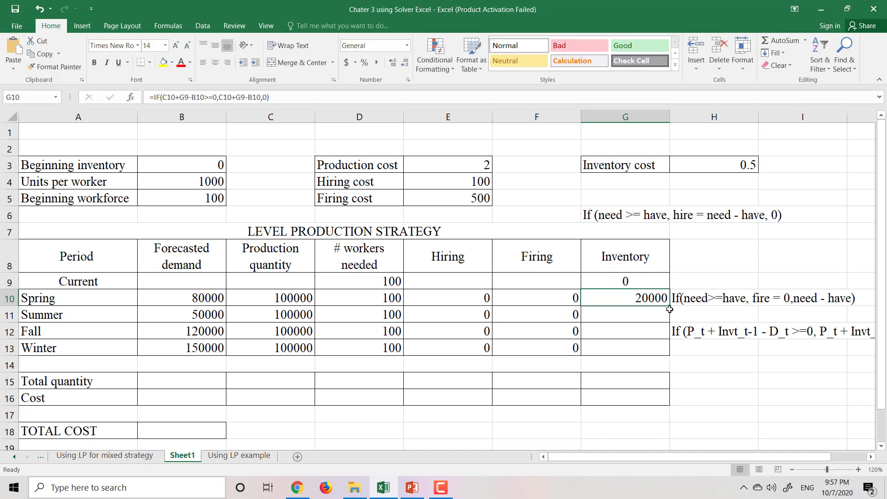
{"action": "left_click_drag", "start_coordinate": [671, 306], "coordinate": [672, 350]}
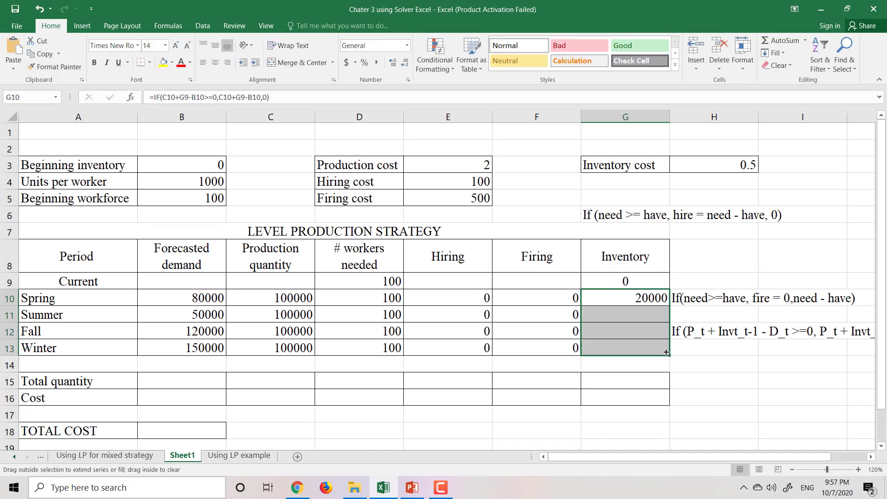
{"action": "scroll", "coordinate": [675, 340], "scroll_direction": "down", "scroll_amount": 1}
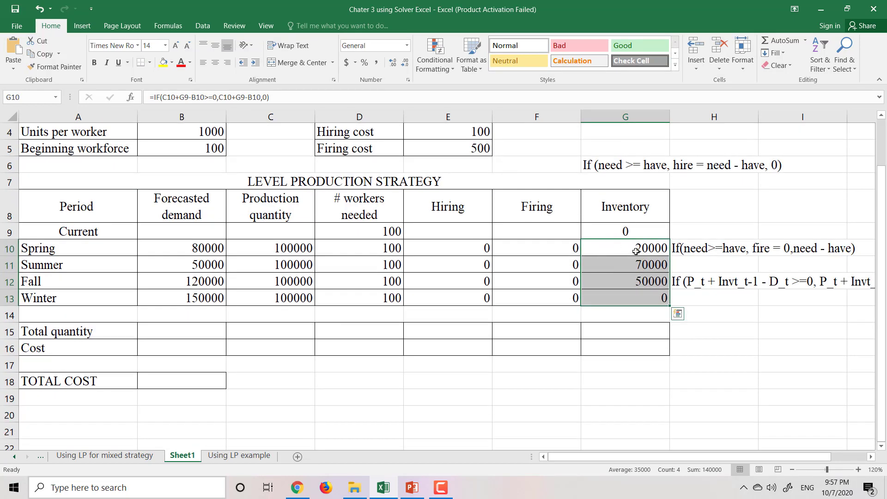
Note the alternative inventory rule in H14 as Max (P_t + Invt_t-1 - D_t, 0).
{"action": "left_click", "coordinate": [734, 312]}
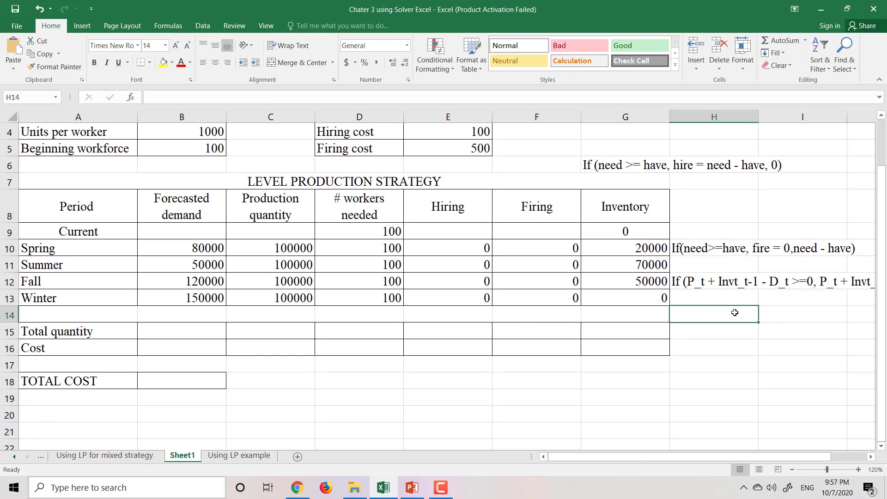
{"action": "type", "text": "Max ("}
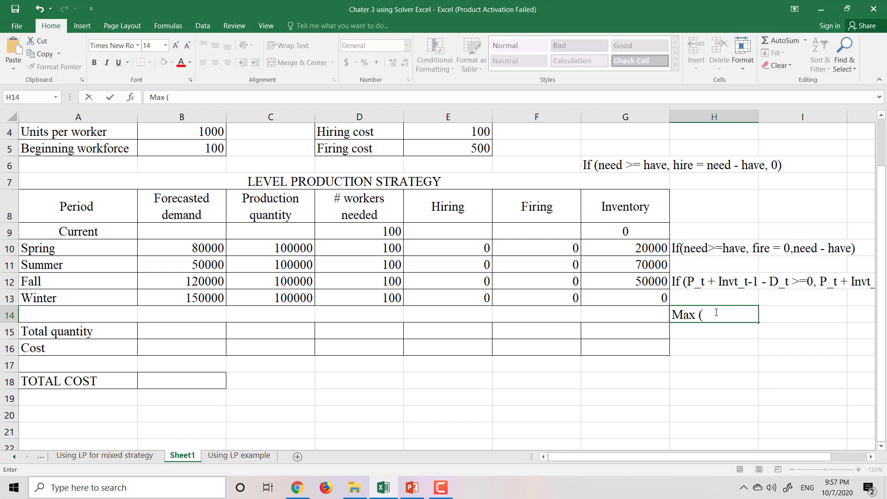
{"action": "type", "text": "P_t + Invt_t-1 - D_t"}
{"action": "type", "text": ", "}
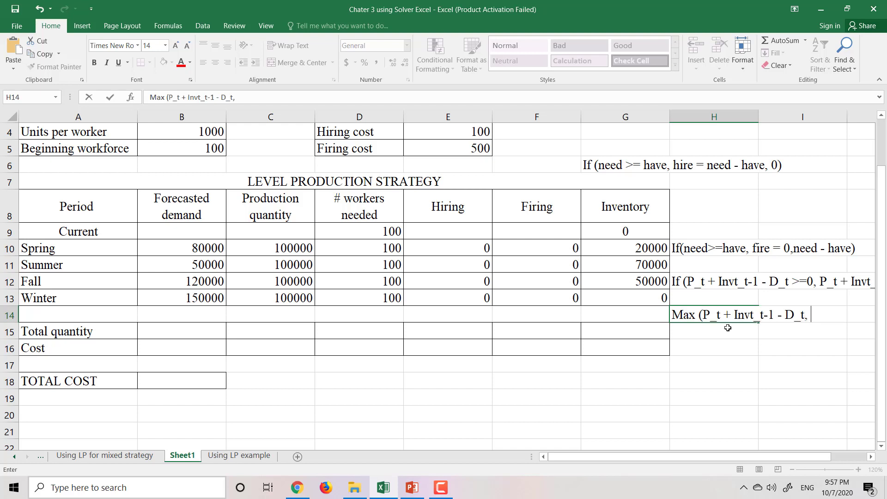
{"action": "type", "text": "0"}
{"action": "left_click", "coordinate": [738, 364]}
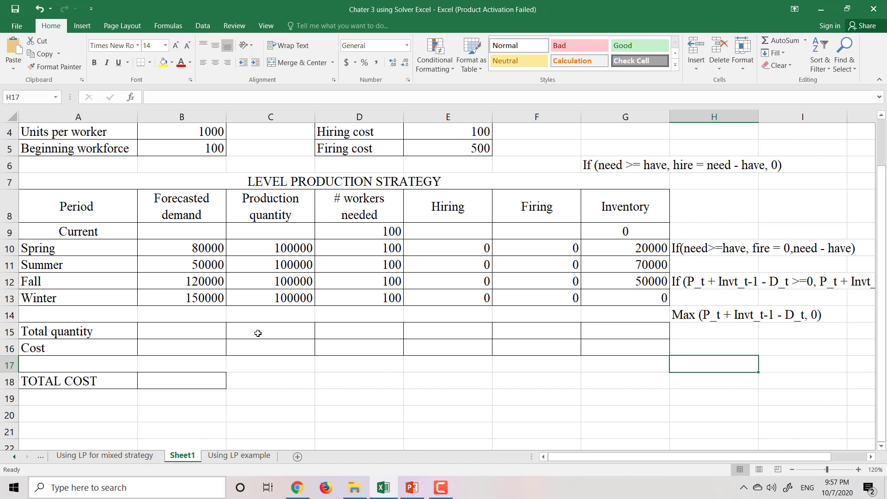
Highlight the Production quantity, Hiring, Firing and Inventory column headers with yellow fill.
{"action": "left_click", "coordinate": [278, 209]}
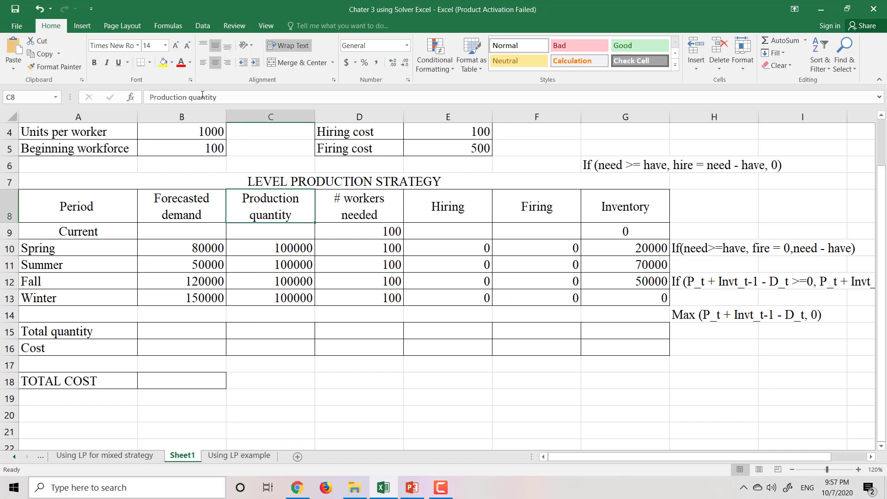
{"action": "left_click", "coordinate": [167, 64]}
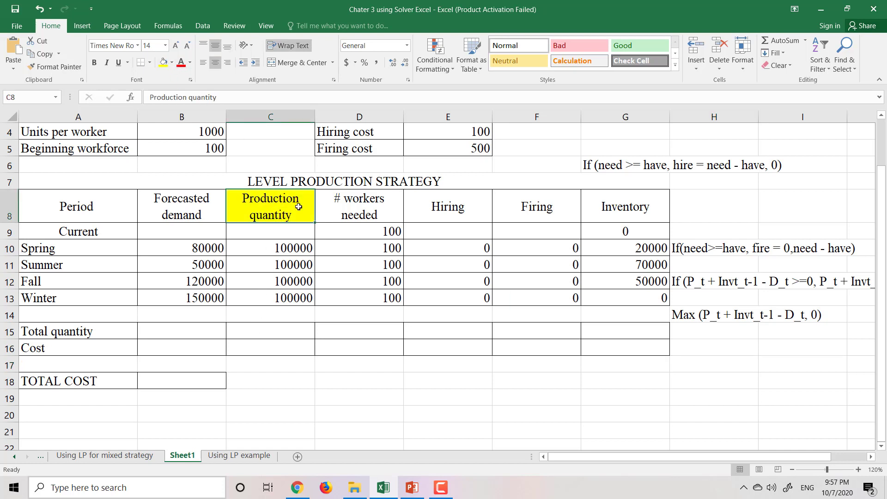
{"action": "left_click", "coordinate": [426, 211]}
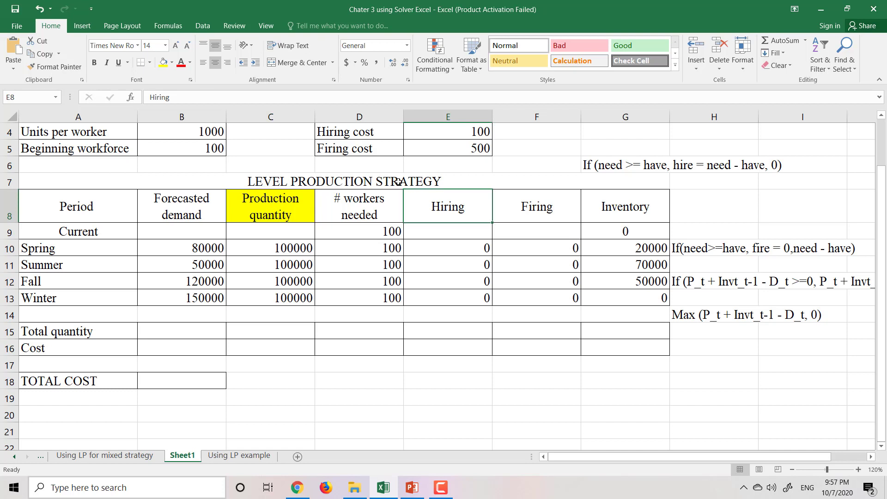
{"action": "left_click", "coordinate": [165, 63]}
{"action": "left_click", "coordinate": [539, 196]}
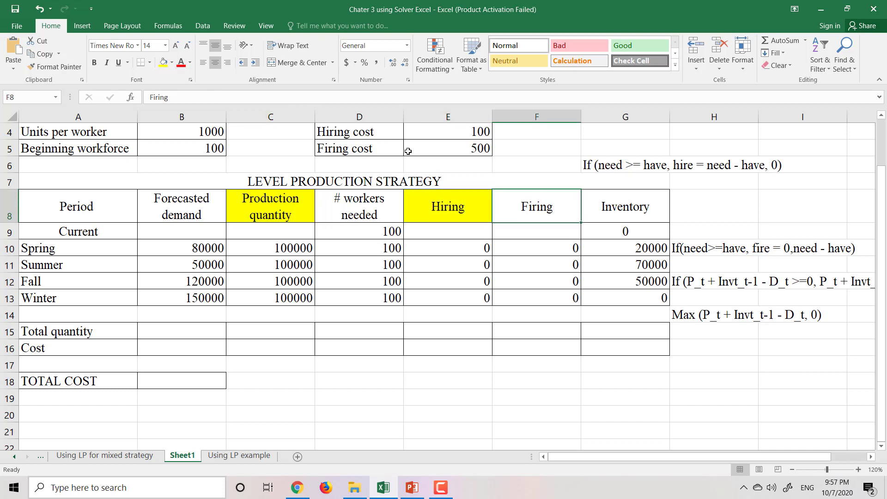
{"action": "left_click", "coordinate": [165, 64]}
{"action": "left_click", "coordinate": [632, 213]}
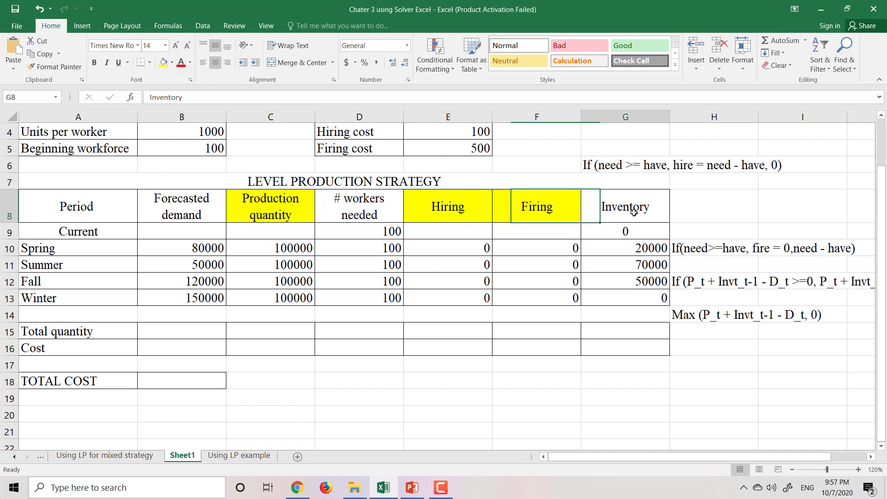
{"action": "left_click", "coordinate": [160, 67]}
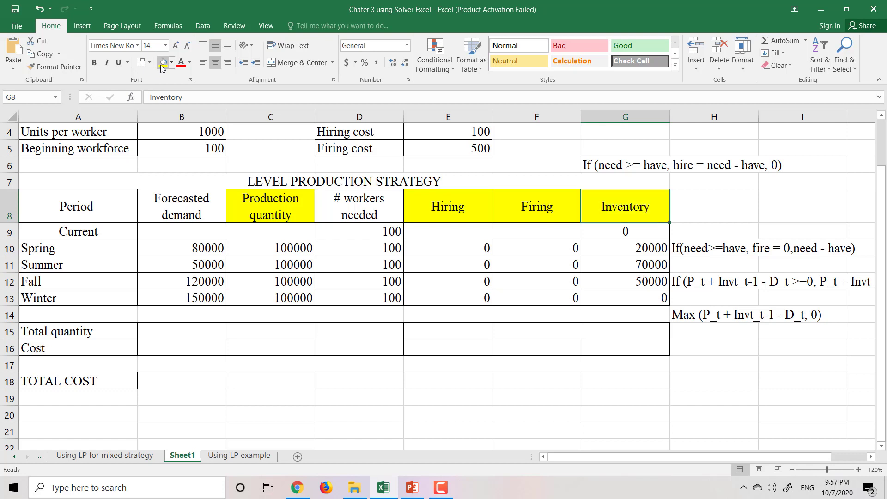
Total the production quantity in C15 with =sum(C10:C13).
{"action": "left_click", "coordinate": [261, 329]}
{"action": "type", "text": "=sum("}
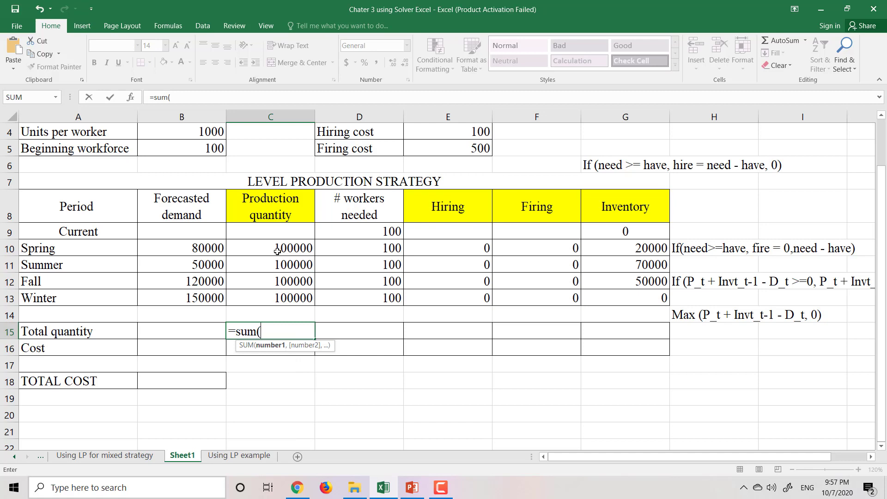
{"action": "left_click_drag", "start_coordinate": [277, 250], "coordinate": [273, 293]}
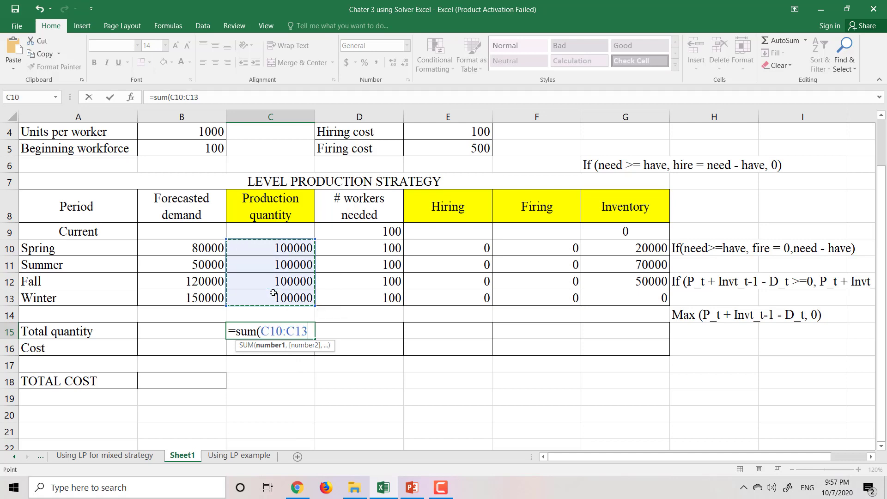
{"action": "type", "text": ")"}
{"action": "key", "text": "Return"}
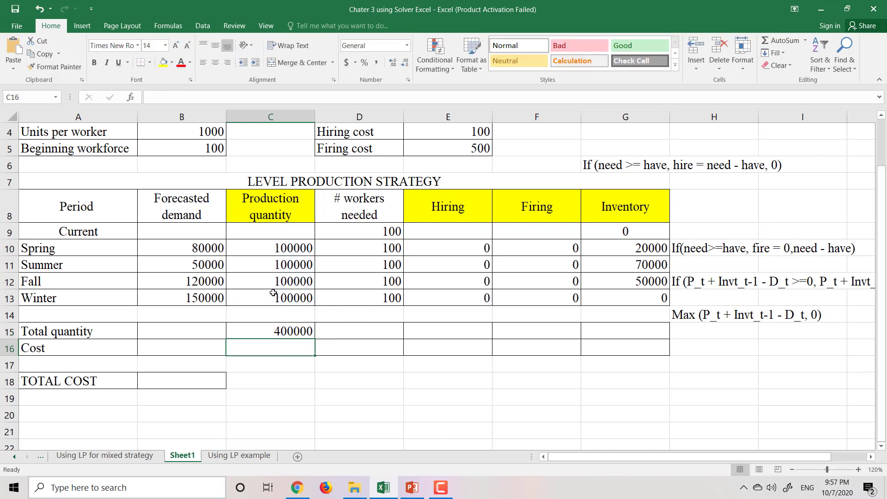
Total hiring in E15 with =sum(E10:E13) and fill the formula across to firing and inventory in F15:G15.
{"action": "left_click", "coordinate": [449, 336]}
{"action": "type", "text": "=sum"}
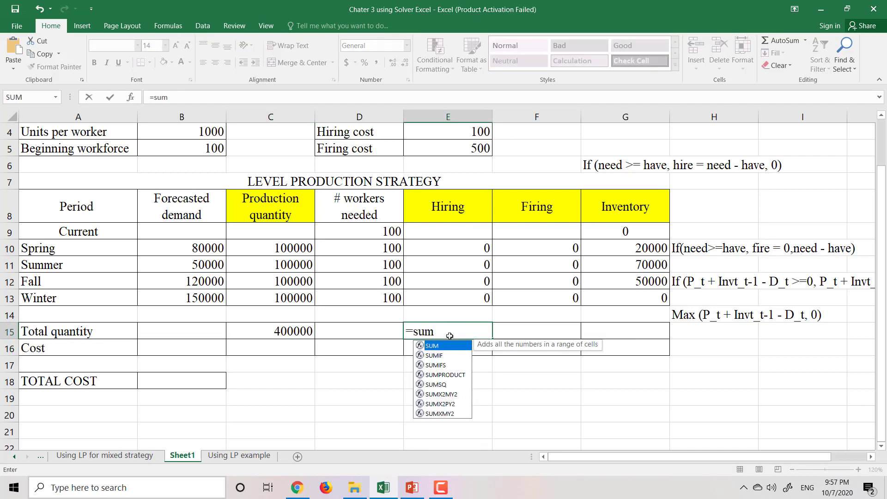
{"action": "type", "text": "("}
{"action": "left_click", "coordinate": [470, 248]}
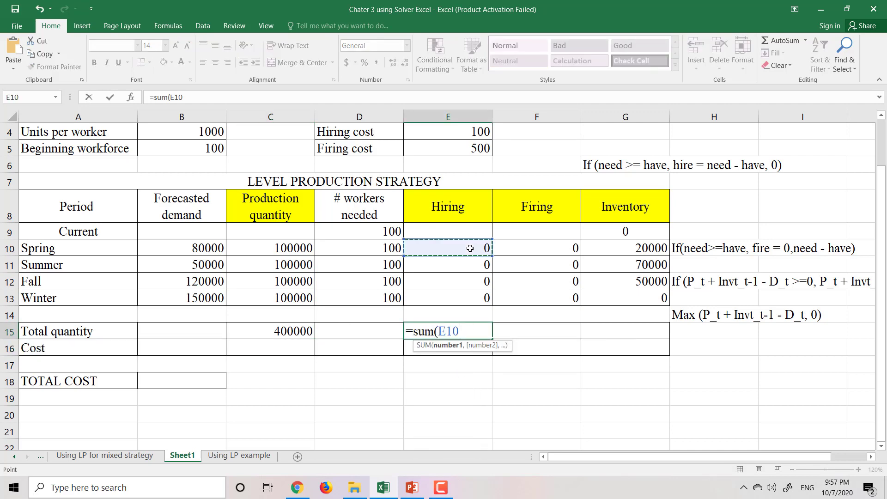
{"action": "left_click_drag", "start_coordinate": [470, 248], "coordinate": [462, 297]}
{"action": "type", "text": ")"}
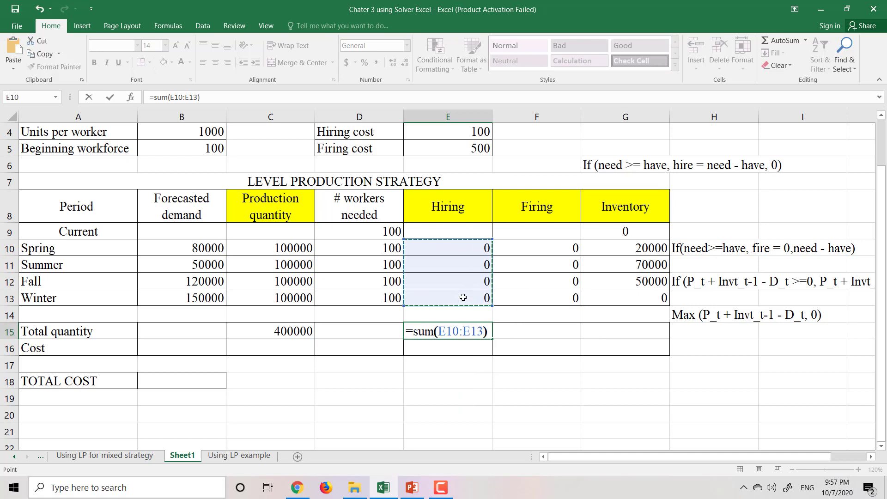
{"action": "key", "text": "Return"}
{"action": "left_click", "coordinate": [470, 328]}
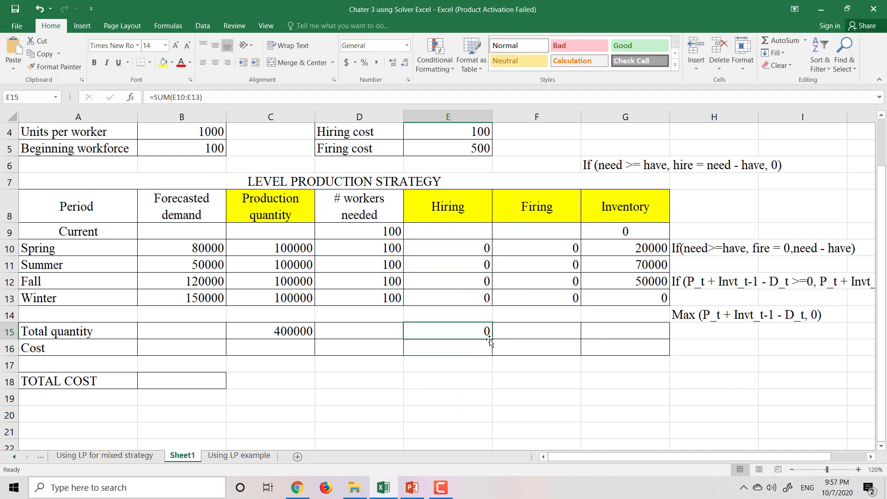
{"action": "left_click_drag", "start_coordinate": [489, 340], "coordinate": [637, 335]}
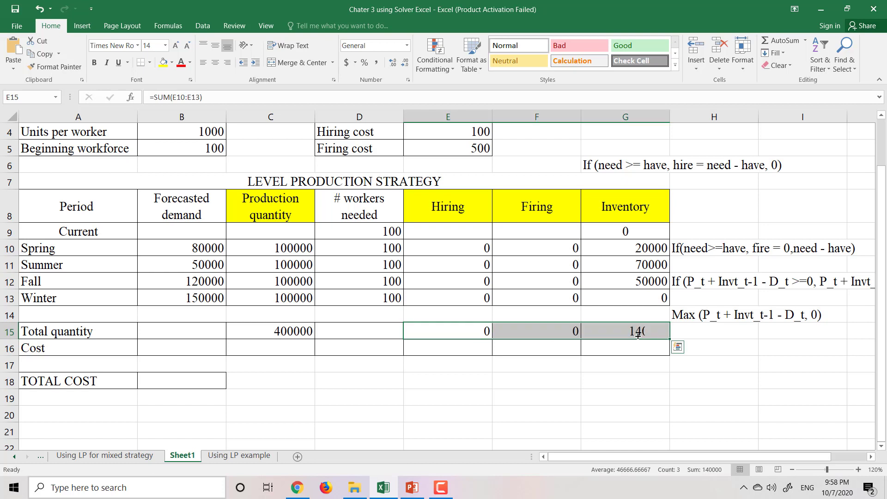
Calculate the production cost in C16 with =C15*E3, multiplying total quantity by the unit production cost.
{"action": "left_click", "coordinate": [197, 383]}
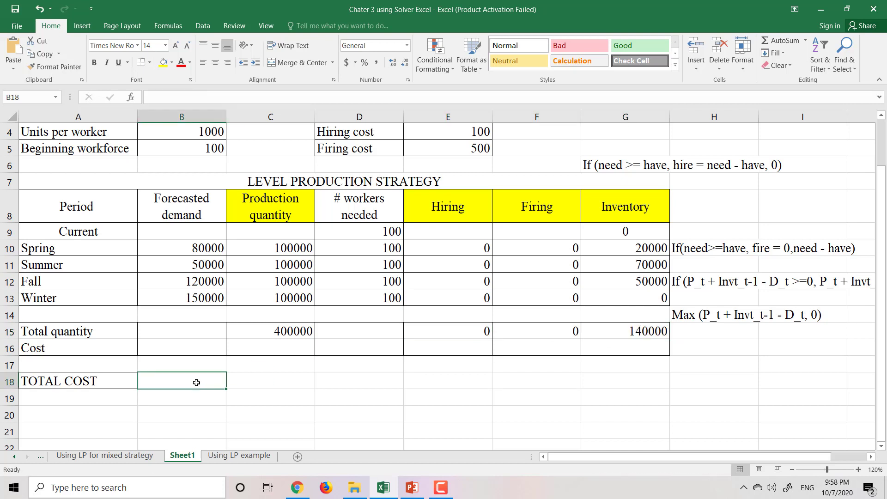
{"action": "left_click", "coordinate": [282, 348]}
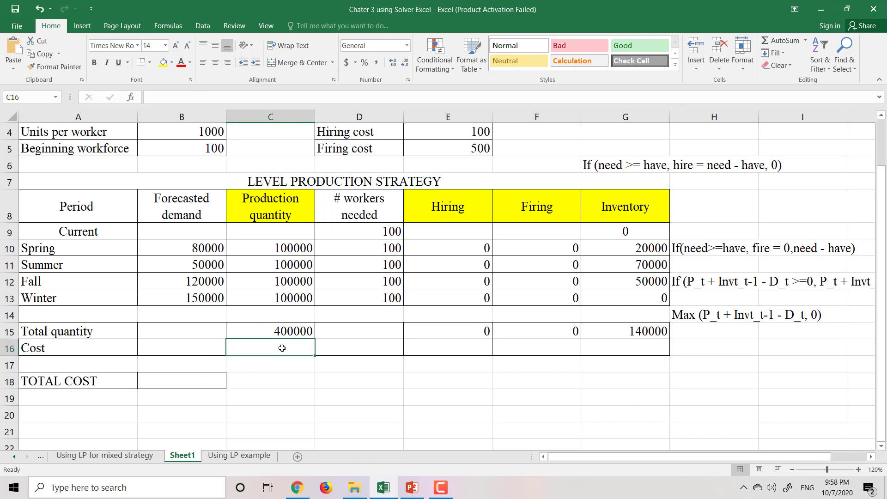
{"action": "type", "text": "="}
{"action": "scroll", "coordinate": [281, 348], "scroll_direction": "up", "scroll_amount": 1}
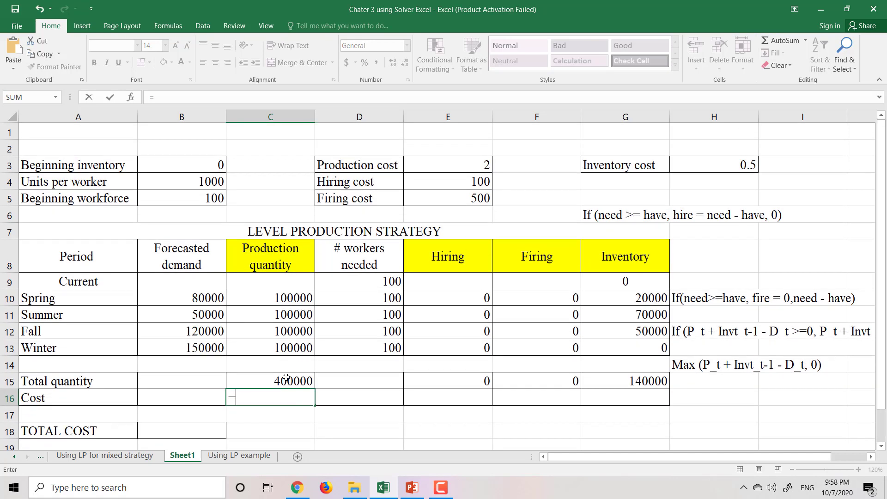
{"action": "left_click", "coordinate": [286, 381]}
{"action": "type", "text": "*"}
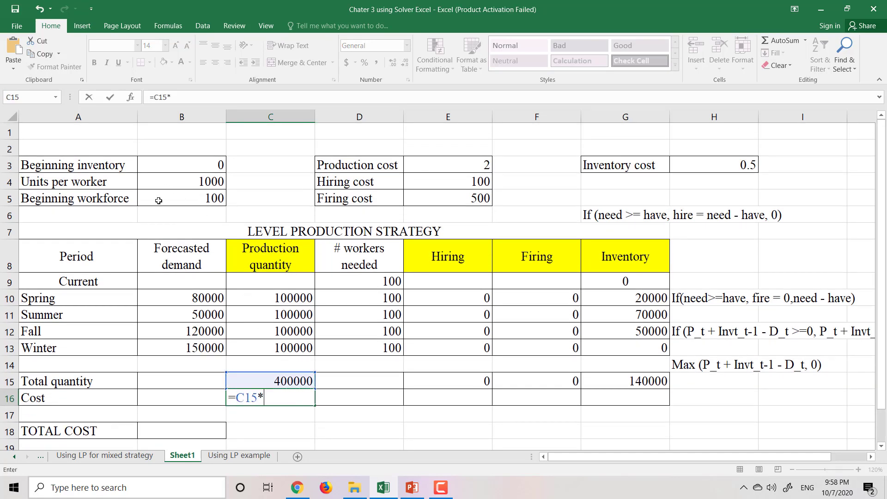
{"action": "left_click", "coordinate": [483, 165]}
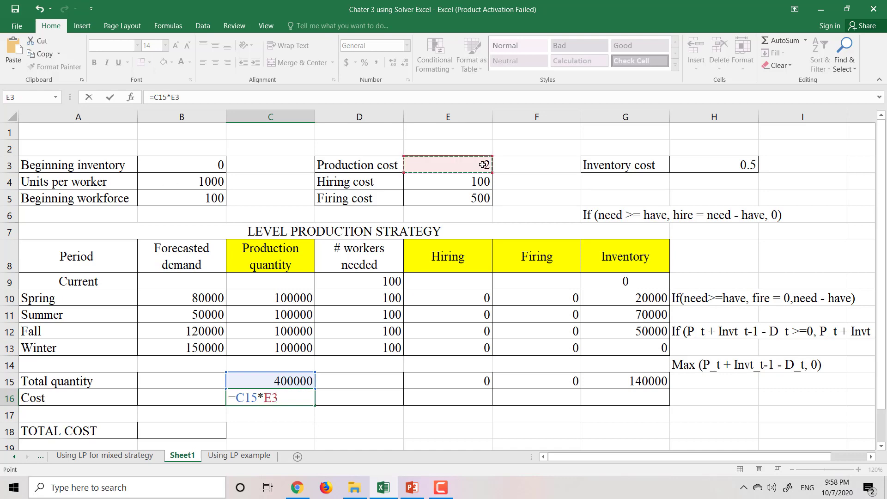
{"action": "key", "text": "ctrl+Return"}
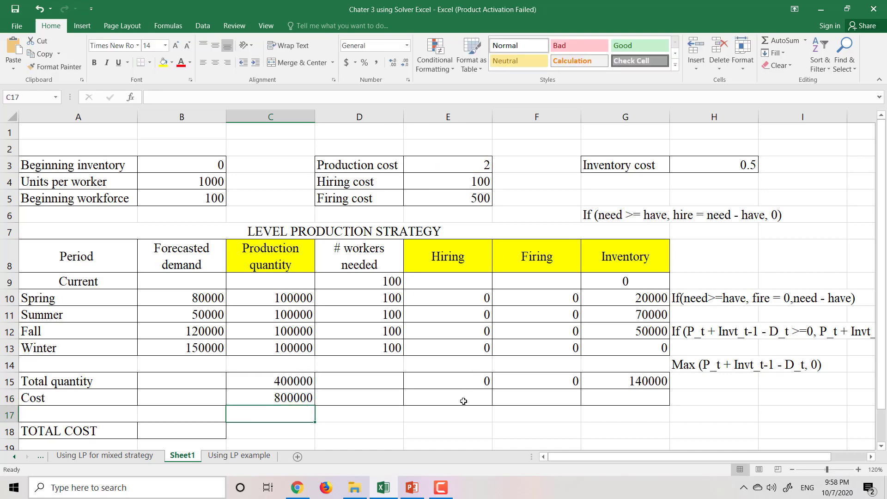
Calculate the hiring cost in E16 by multiplying total hiring in E15 by the hiring cost in E4.
{"action": "left_click", "coordinate": [463, 400]}
{"action": "type", "text": "="}
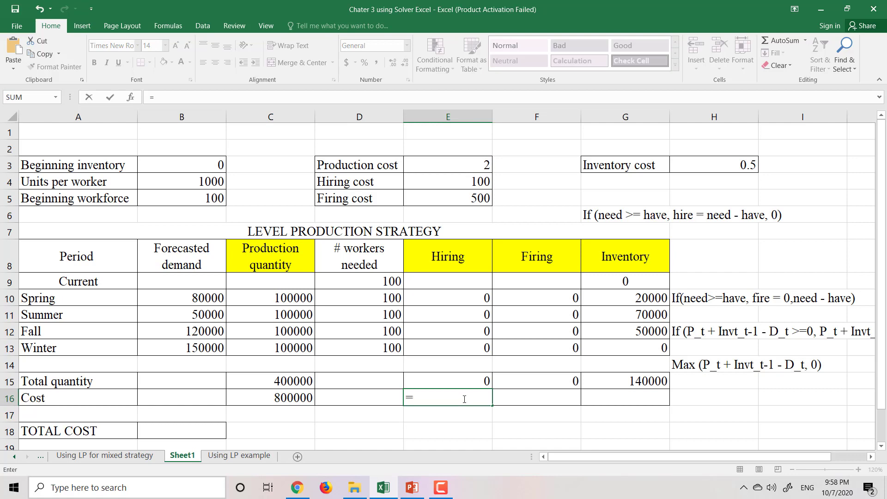
{"action": "left_click", "coordinate": [464, 381]}
{"action": "type", "text": "*"}
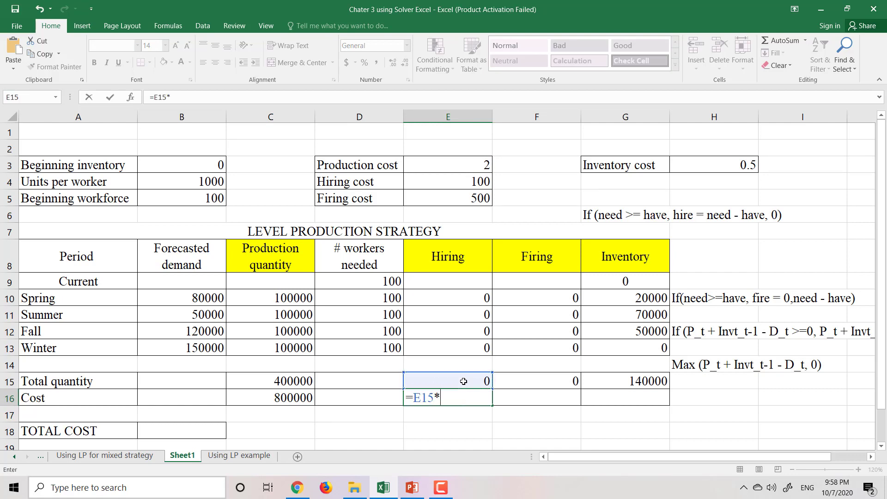
{"action": "left_click", "coordinate": [455, 182]}
{"action": "key", "text": "Return"}
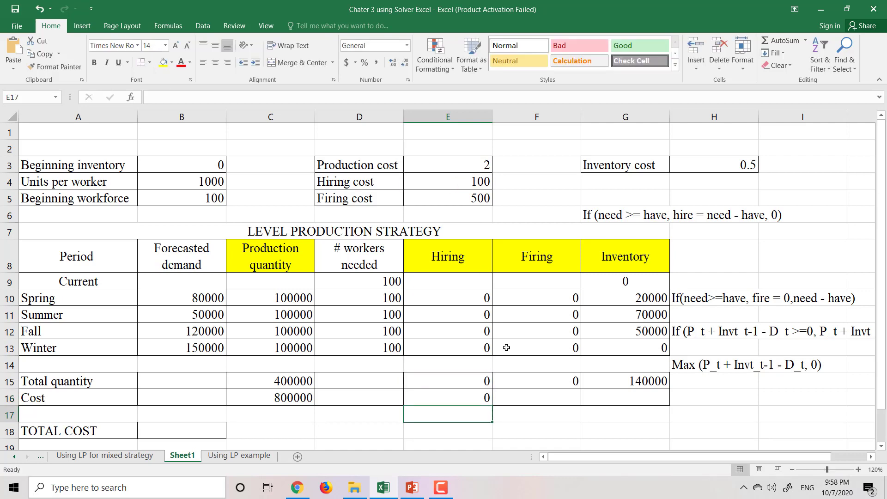
Calculate the firing cost in F16 with =F15*E5.
{"action": "left_click", "coordinate": [536, 394]}
{"action": "type", "text": "="}
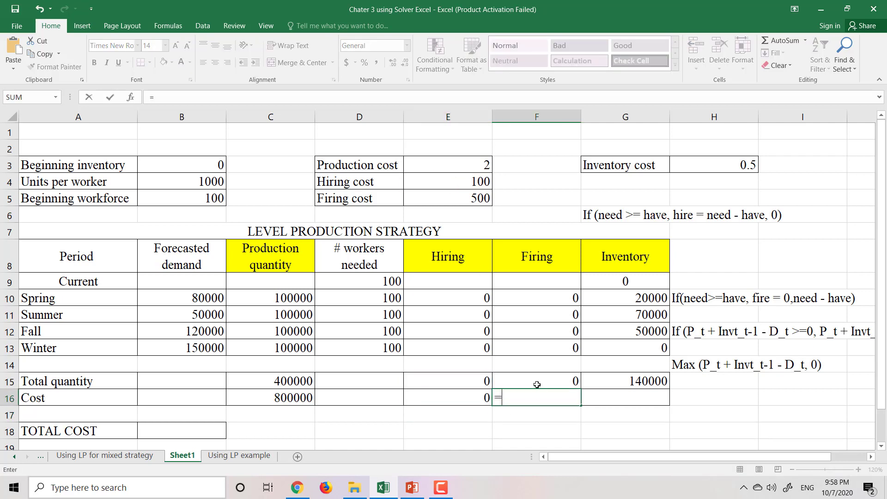
{"action": "left_click", "coordinate": [536, 384]}
{"action": "type", "text": "*"}
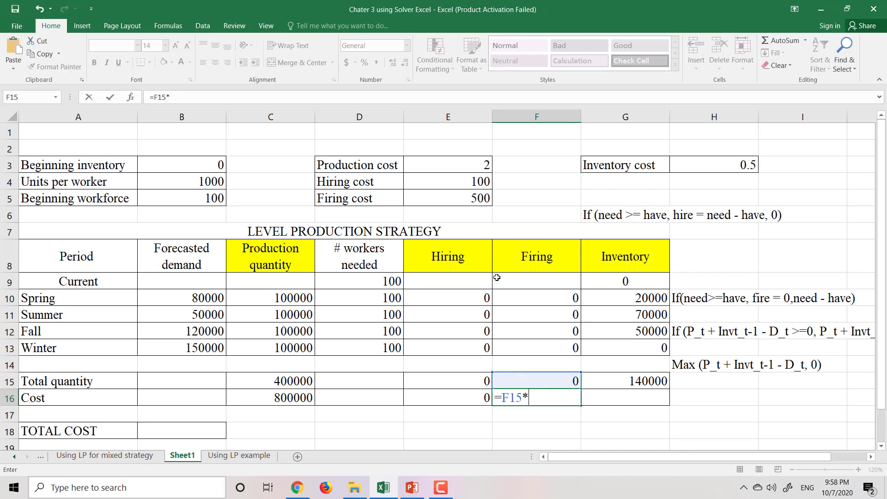
{"action": "left_click", "coordinate": [462, 203]}
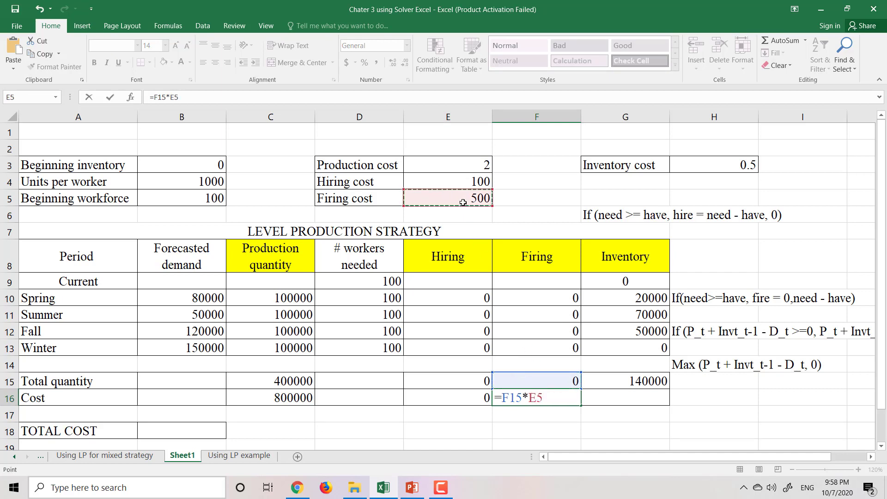
{"action": "key", "text": "Return"}
Calculate the inventory cost in G16 with =G15*H3, multiplying total inventory by the unit inventory cost.
{"action": "left_click", "coordinate": [639, 398]}
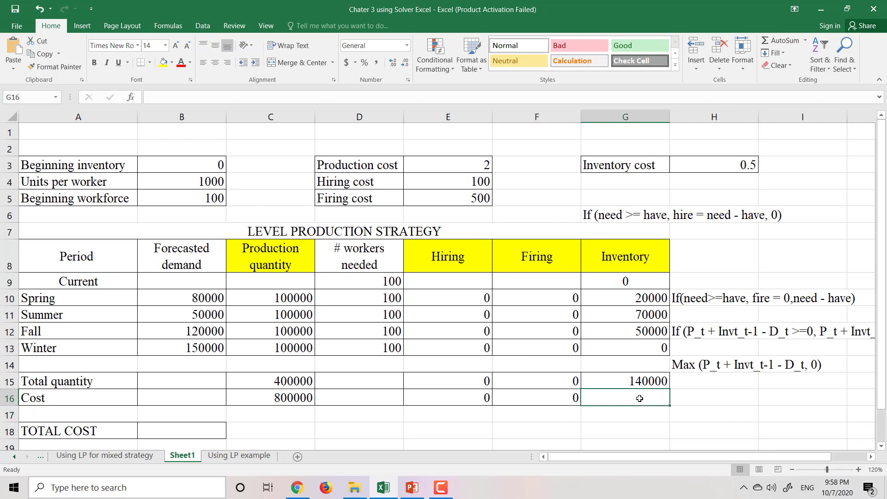
{"action": "type", "text": "="}
{"action": "left_click", "coordinate": [632, 381]}
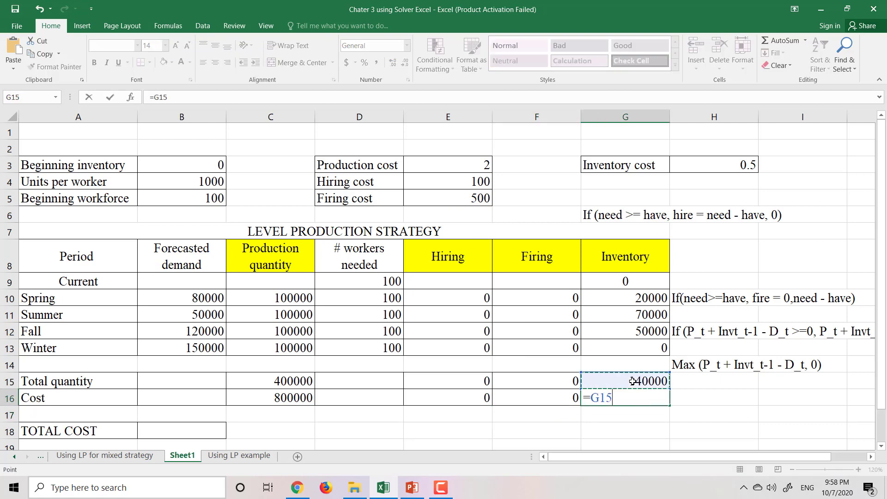
{"action": "type", "text": "*"}
{"action": "left_click", "coordinate": [696, 167]}
{"action": "key", "text": "Return"}
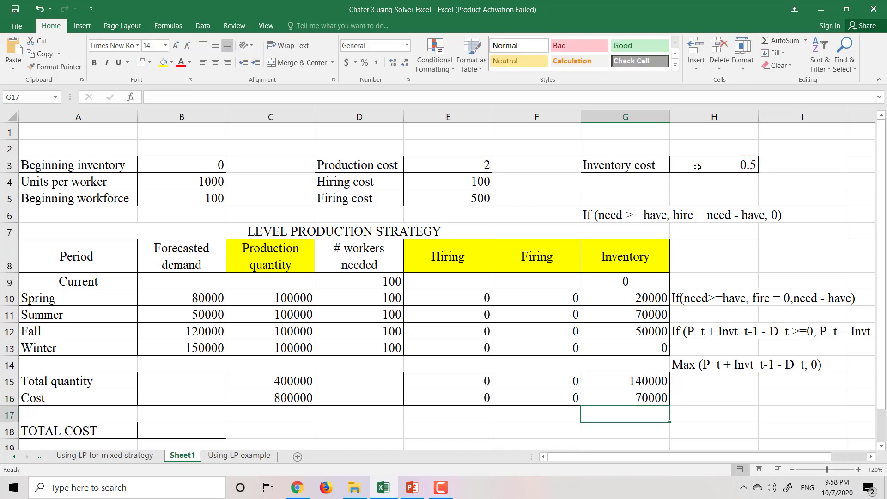
Calculate the overall total cost in B18 with =sum(C16:G16).
{"action": "left_click", "coordinate": [157, 426]}
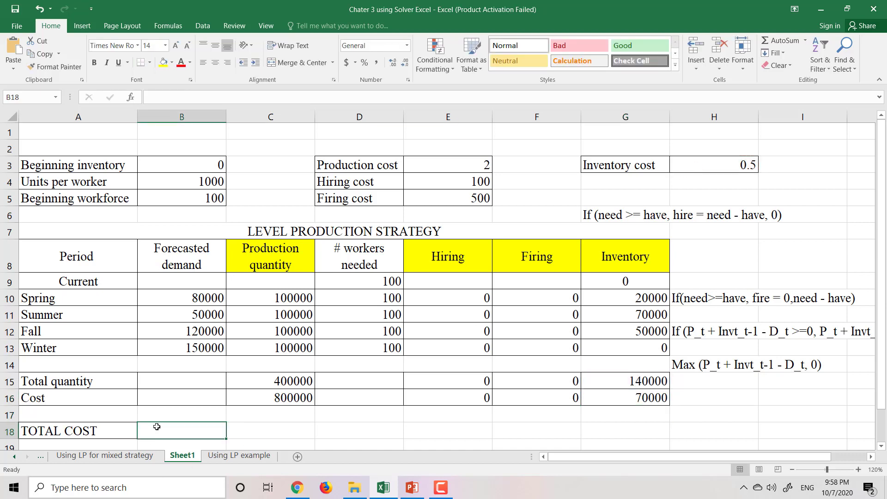
{"action": "type", "text": "=sum("}
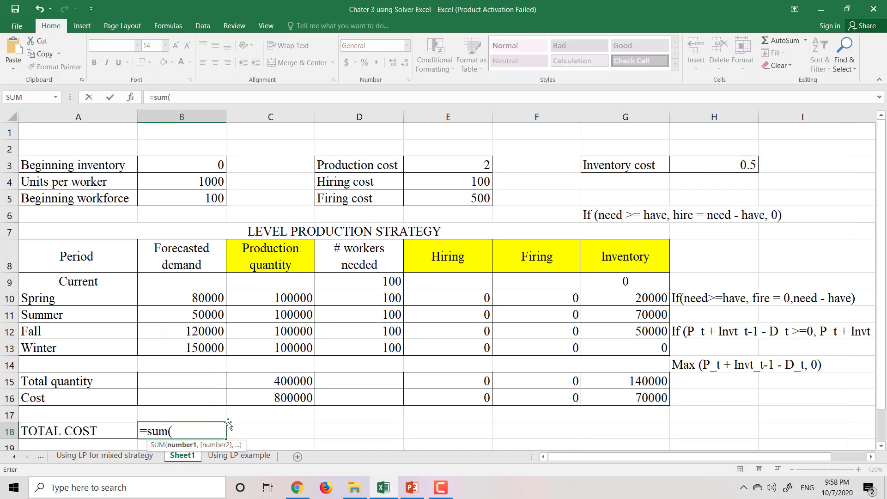
{"action": "left_click_drag", "start_coordinate": [249, 398], "coordinate": [594, 402]}
{"action": "type", "text": ")"}
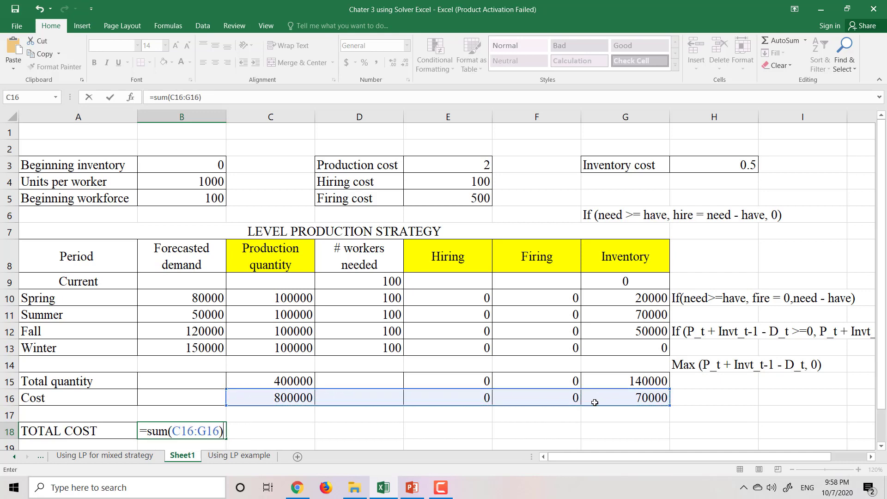
{"action": "key", "text": "Return"}
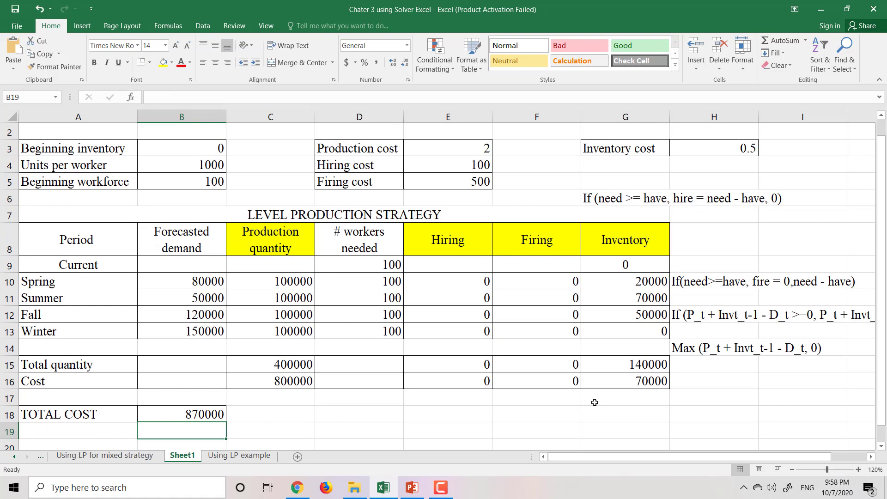
{"action": "scroll", "coordinate": [572, 336], "scroll_direction": "down", "scroll_amount": 1}
{"action": "scroll", "coordinate": [572, 335], "scroll_direction": "up", "scroll_amount": 1}
{"action": "scroll", "coordinate": [573, 335], "scroll_direction": "up", "scroll_amount": 1}
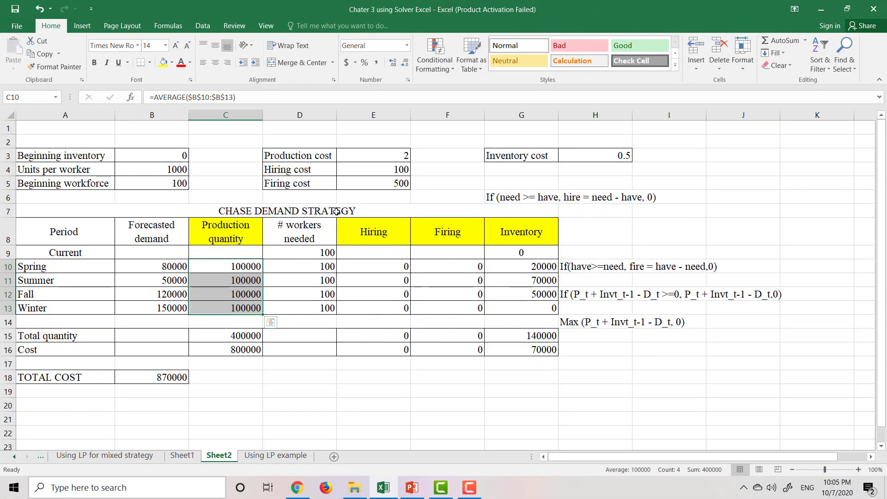
In the chase demand table, set Spring's production quantity in C10 to =B10 and fill the formula down through Winter in C13.
{"action": "left_click", "coordinate": [225, 235]}
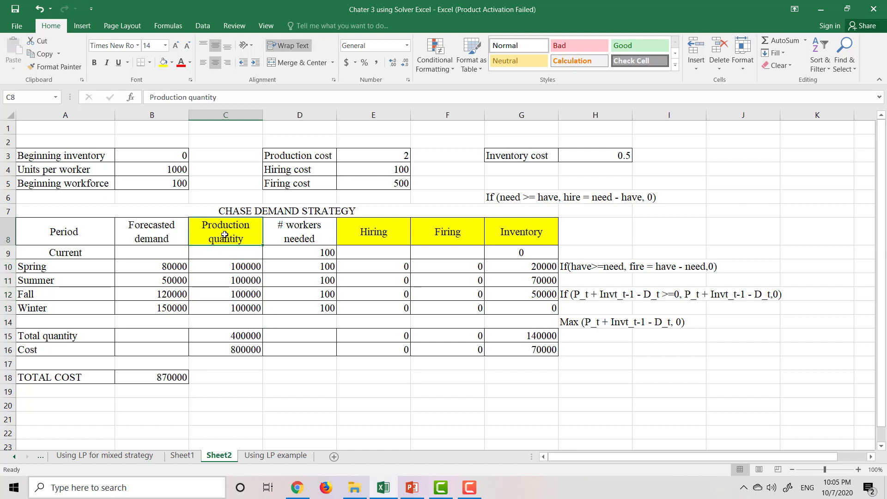
{"action": "left_click", "coordinate": [229, 266]}
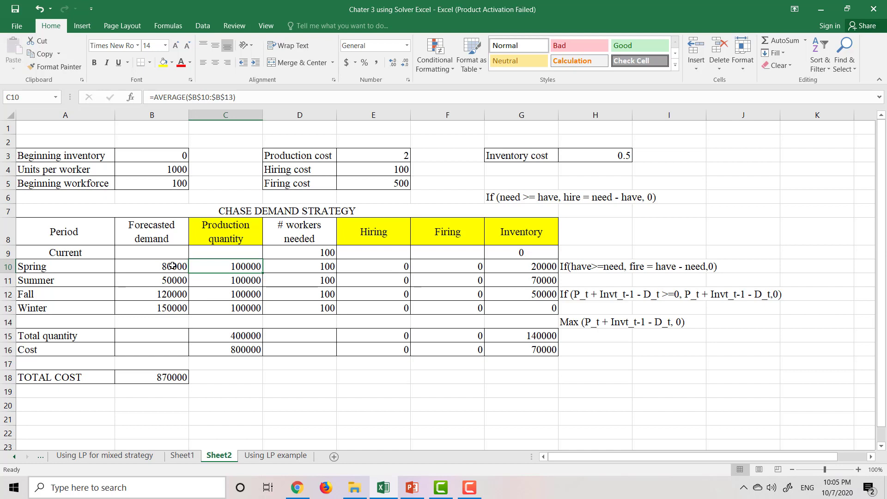
{"action": "type", "text": "="}
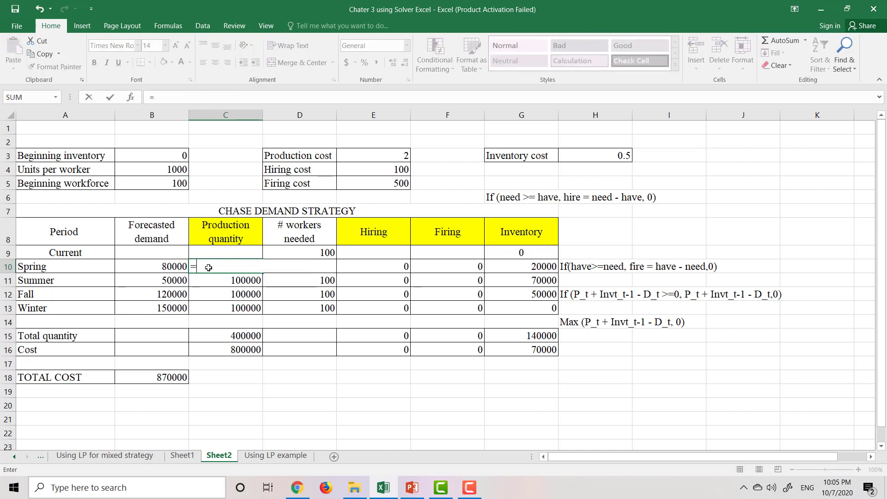
{"action": "left_click", "coordinate": [178, 266]}
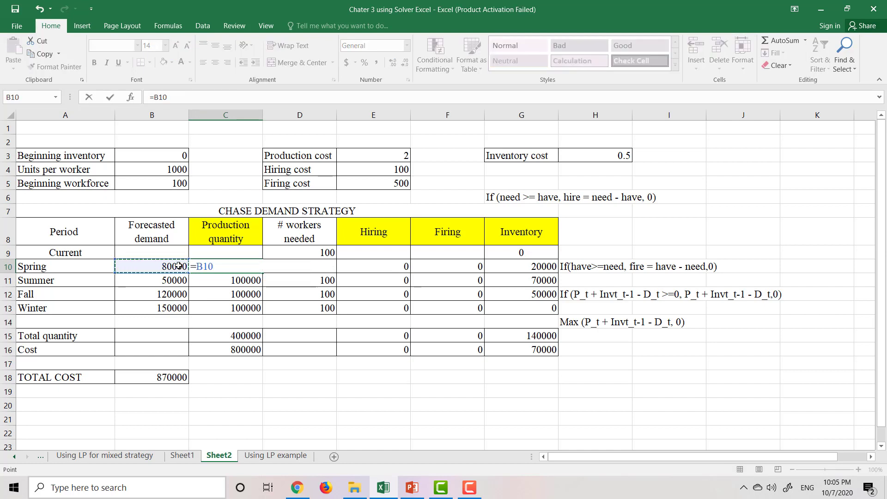
{"action": "key", "text": "Return"}
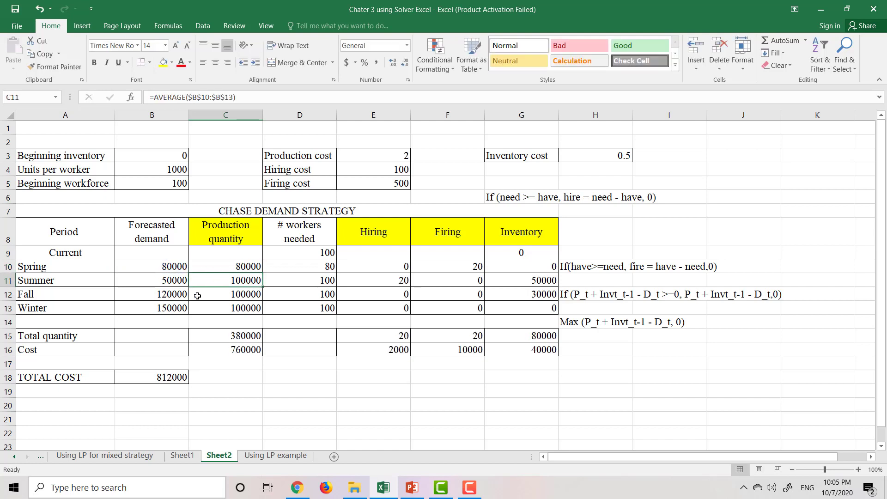
{"action": "left_click", "coordinate": [254, 266]}
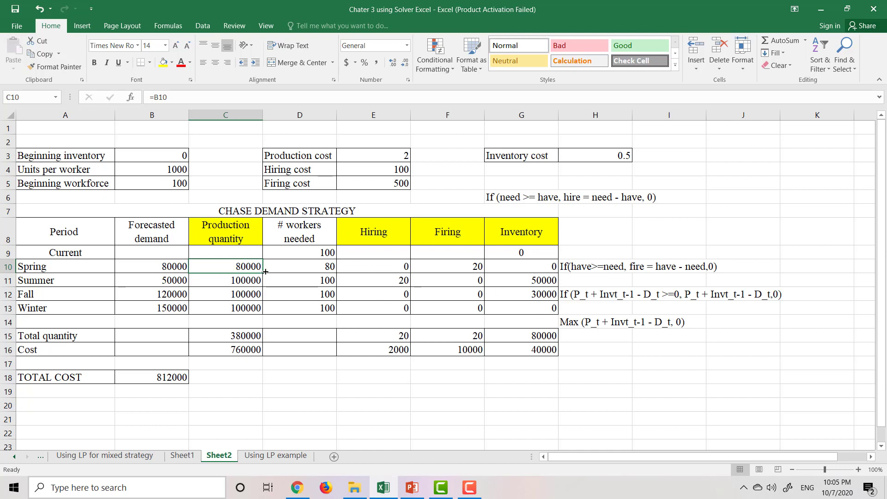
{"action": "left_click_drag", "start_coordinate": [262, 272], "coordinate": [256, 310]}
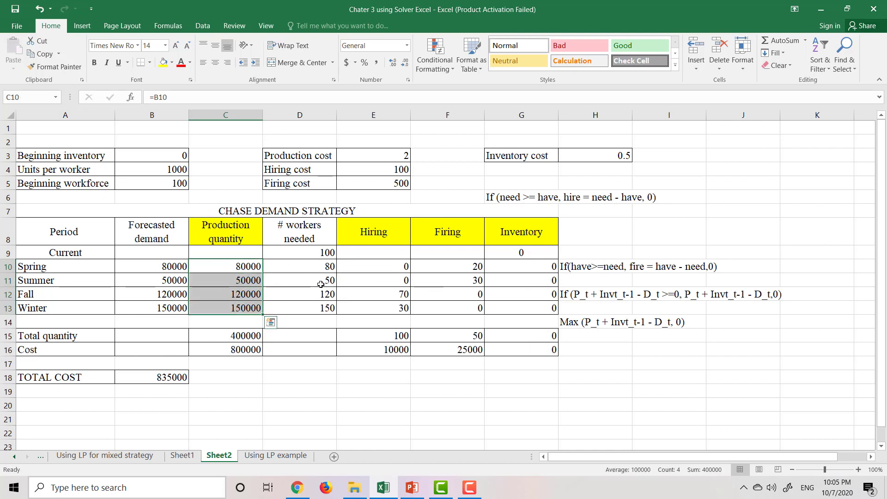
Review Summer's workforce, hiring, firing and inventory cells in row 11 and the total cost formula in B18.
{"action": "left_click", "coordinate": [326, 285]}
{"action": "left_click", "coordinate": [377, 277]}
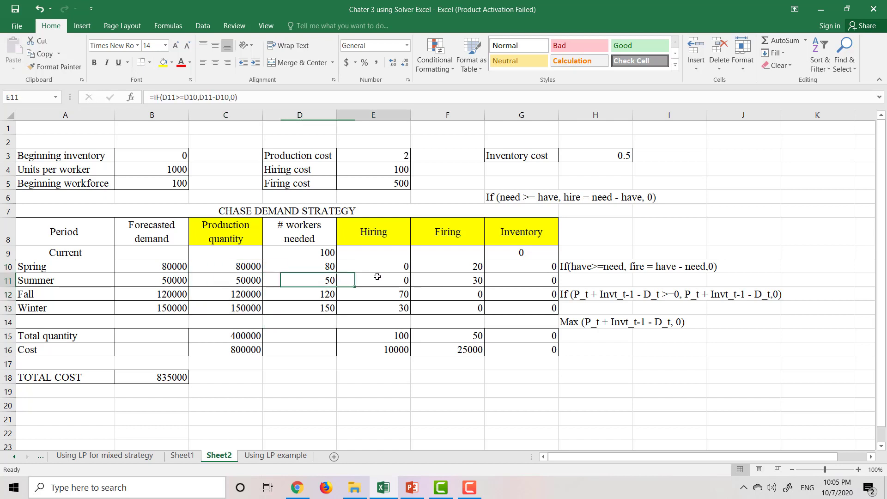
{"action": "left_click", "coordinate": [475, 275]}
{"action": "left_click", "coordinate": [514, 278]}
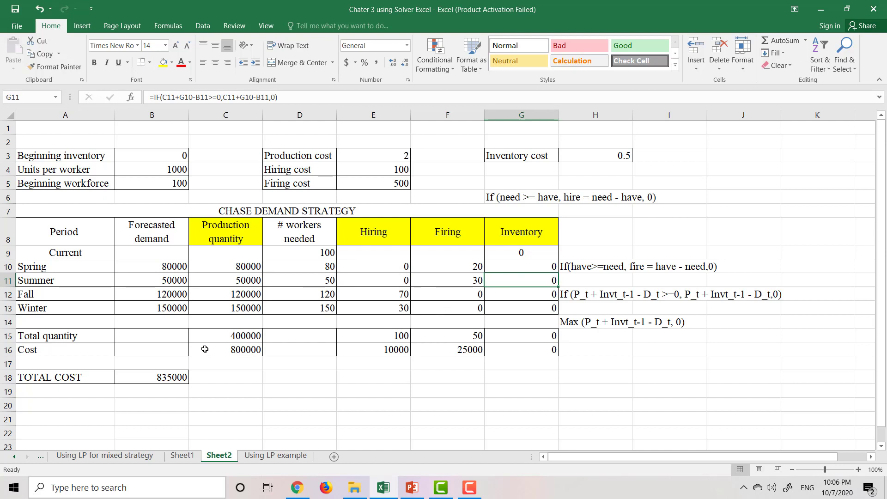
{"action": "left_click", "coordinate": [162, 379]}
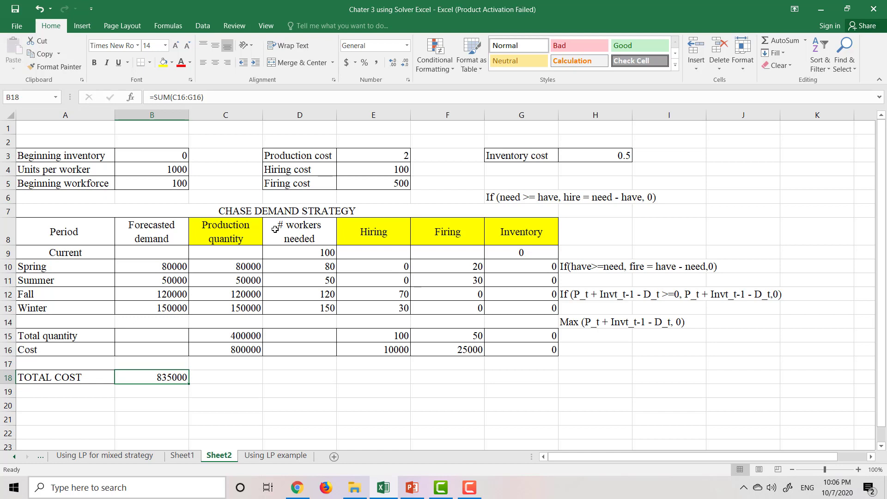
Copy the whole chase demand strategy table, A7:G18, and select A21 below it.
{"action": "left_click_drag", "start_coordinate": [72, 209], "coordinate": [261, 372]}
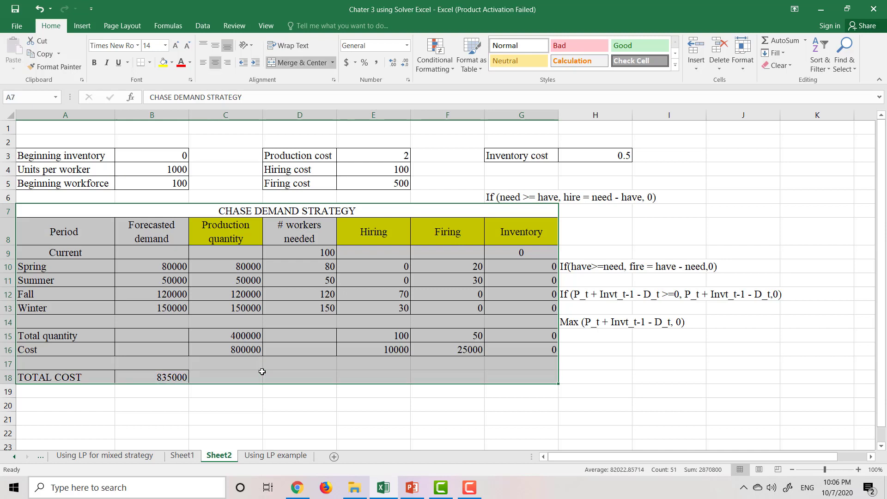
{"action": "key", "text": "ctrl+c"}
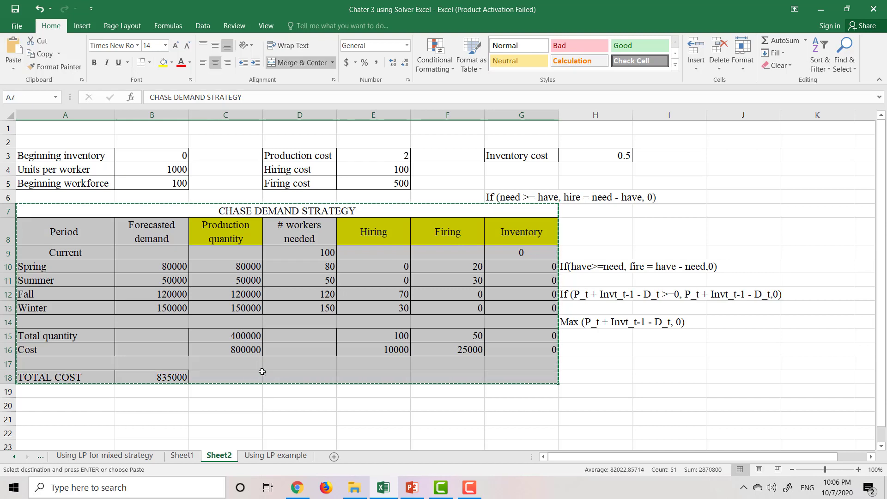
{"action": "left_click", "coordinate": [90, 418]}
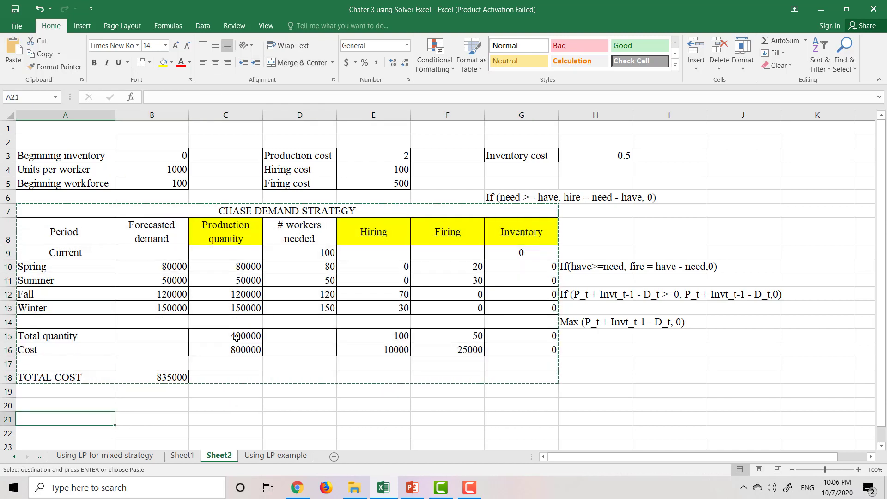
{"action": "left_click", "coordinate": [245, 377]}
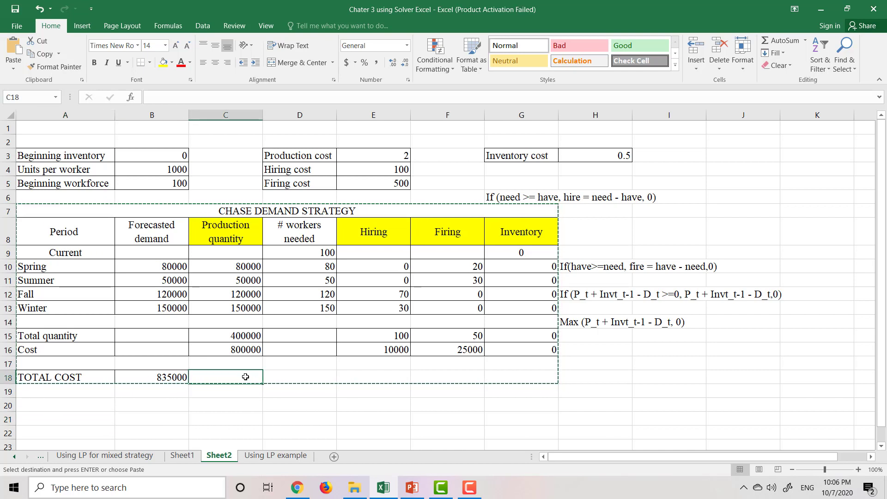
{"action": "left_click", "coordinate": [252, 409]}
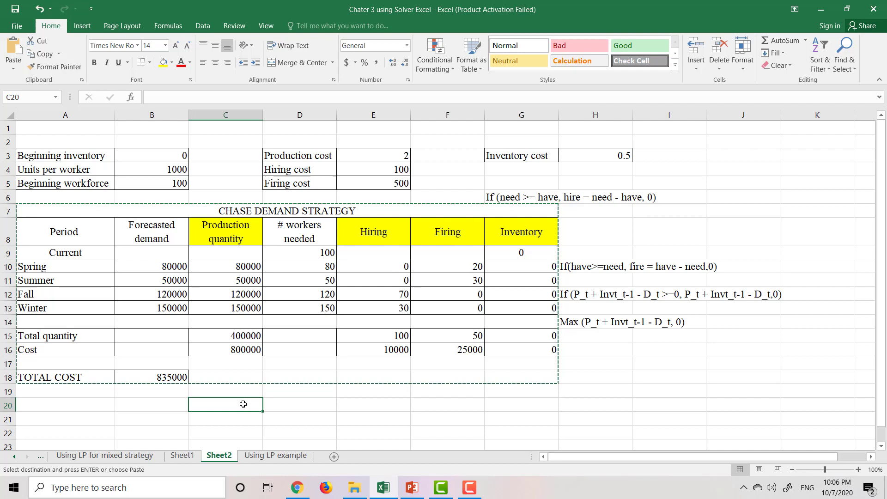
{"action": "left_click", "coordinate": [161, 378]}
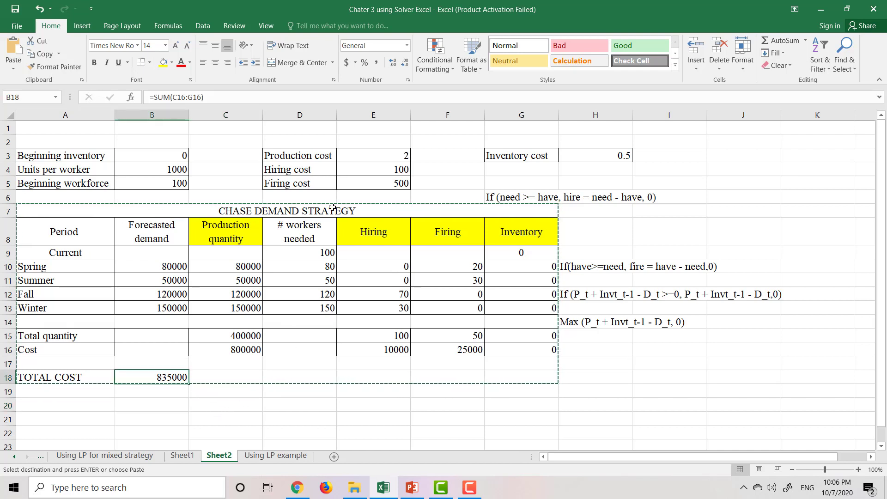
{"action": "left_click", "coordinate": [568, 408]}
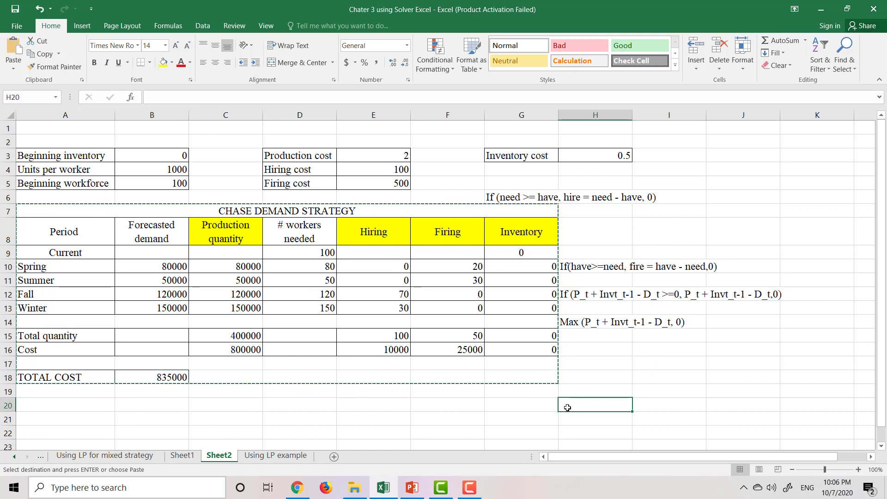